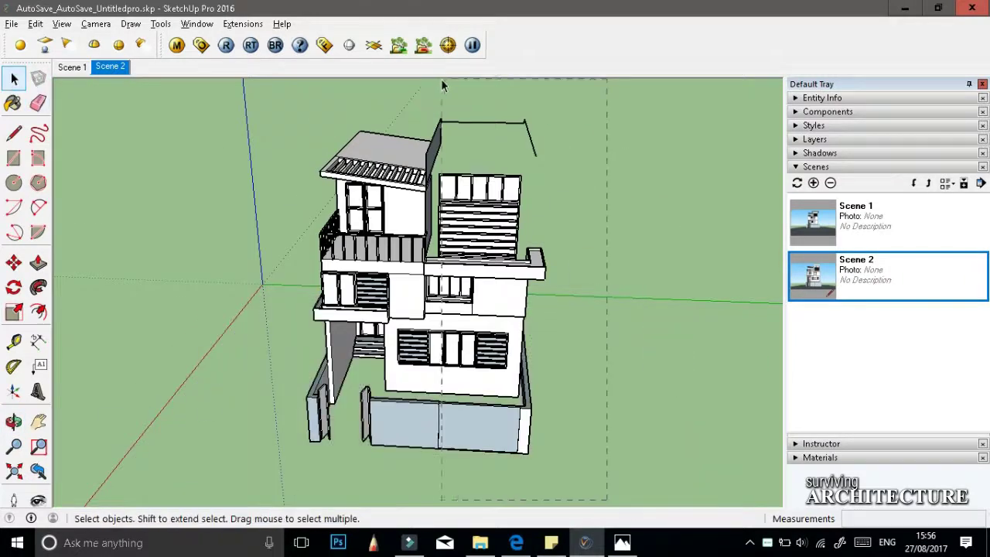
Step: Erase the leftover boxes in front of and around the house
{"action": "left_click", "coordinate": [546, 462]}
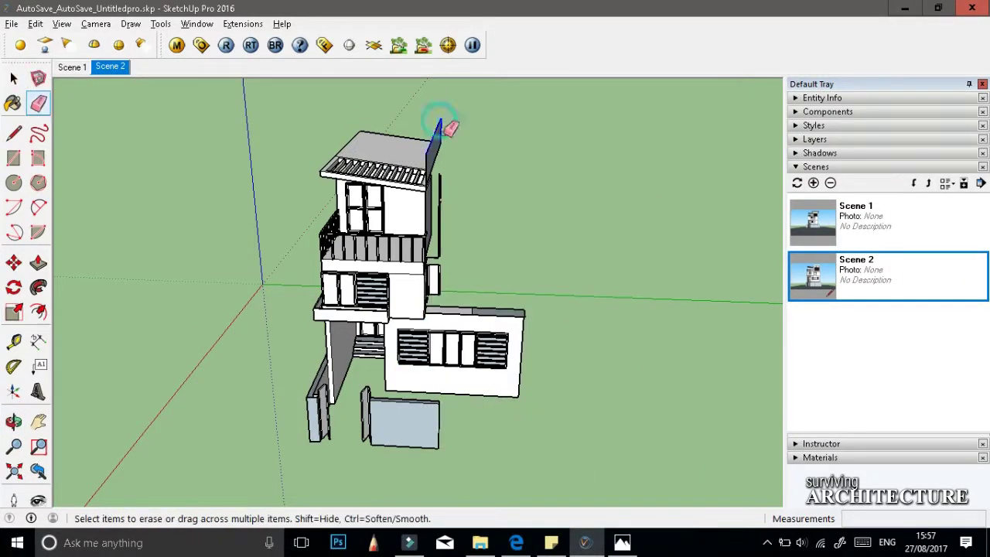
{"action": "middle_click_drag", "start_coordinate": [455, 228], "coordinate": [610, 405]}
{"action": "key", "text": "b"}
{"action": "key", "text": "space"}
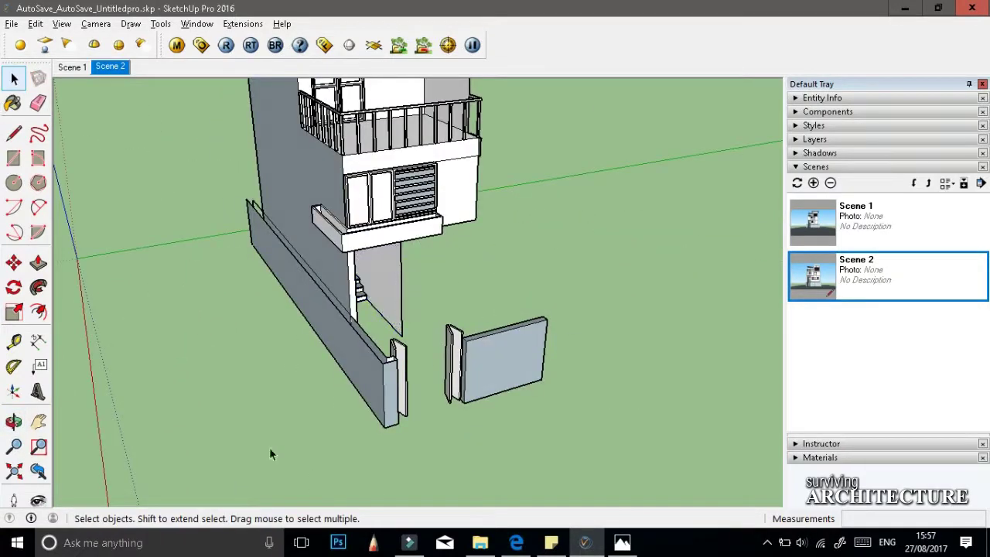
{"action": "mouse_move", "coordinate": [271, 454]}
{"action": "middle_mouse_down"}
{"action": "mouse_move", "coordinate": [442, 210]}
{"action": "mouse_move", "coordinate": [475, 144]}
{"action": "middle_mouse_up"}
{"action": "key", "text": "e"}
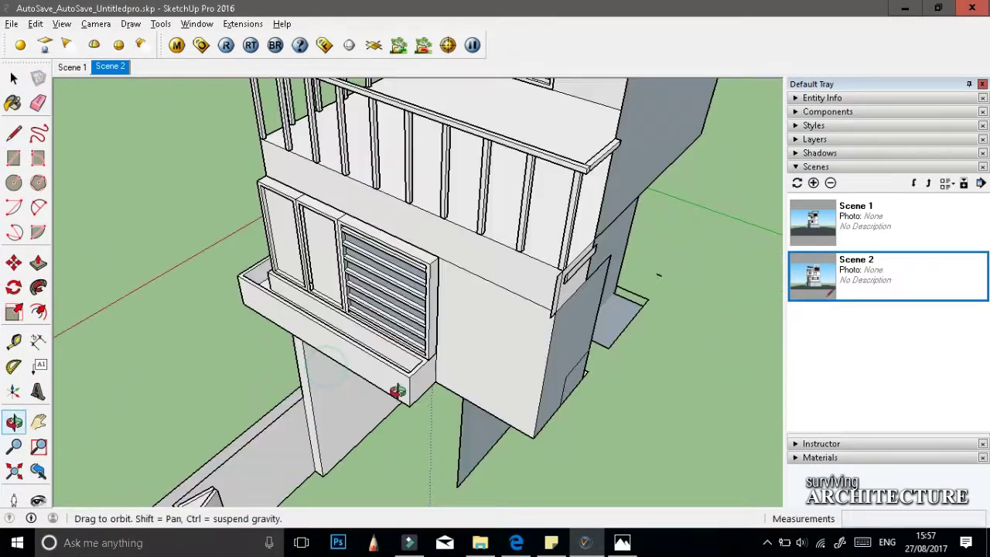
Step: Outline a narrow window on the entrance wall and push/pull it 0.07 m into a frame
{"action": "middle_click_drag", "start_coordinate": [393, 394], "coordinate": [434, 402]}
{"action": "key", "text": "r"}
{"action": "left_click", "coordinate": [265, 418]}
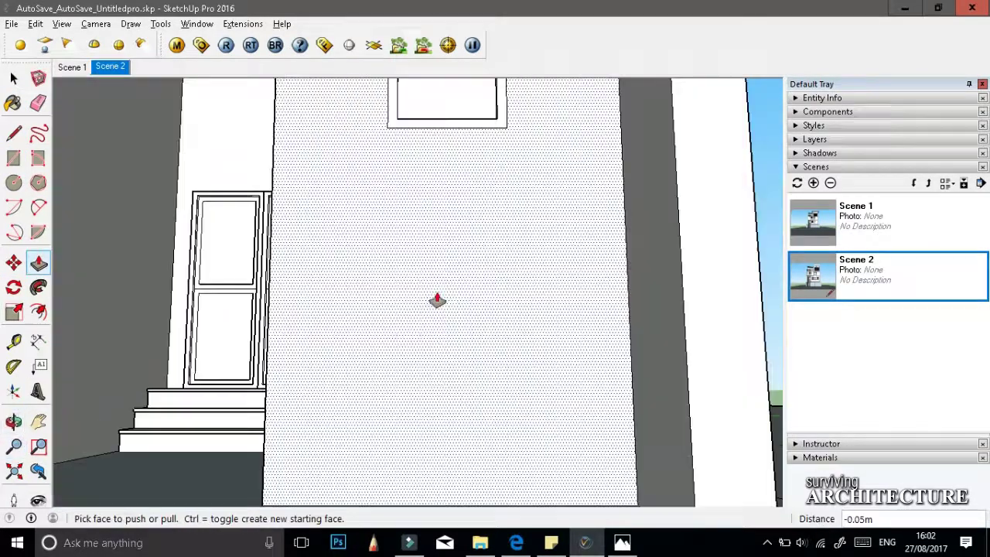
{"action": "left_click", "coordinate": [435, 299]}
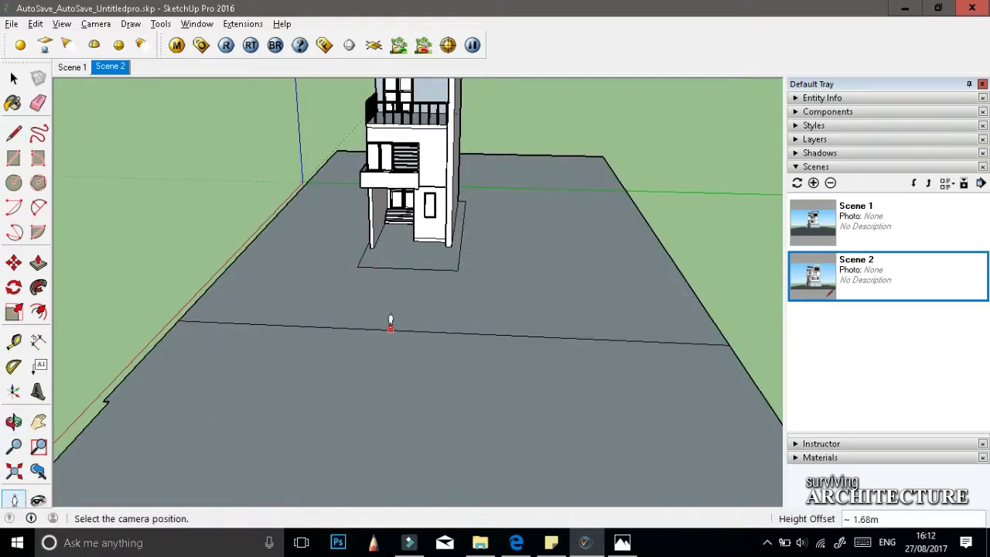
Step: Place an eye-level camera facing the house front in Two-Point Perspective
{"action": "left_click", "coordinate": [390, 323]}
{"action": "left_click_drag", "start_coordinate": [390, 323], "coordinate": [464, 323]}
{"action": "left_click", "coordinate": [96, 23]}
{"action": "left_click", "coordinate": [89, 183]}
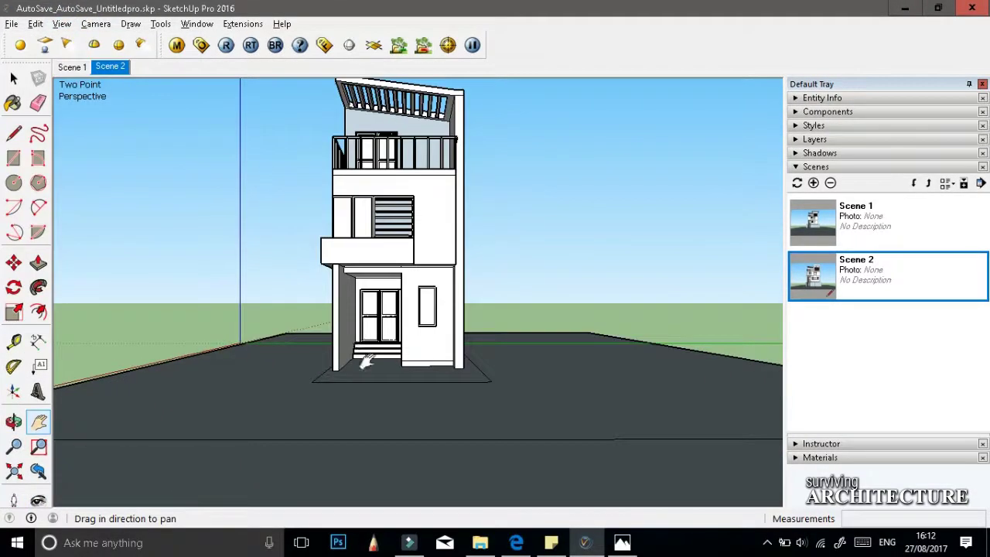
{"action": "left_click", "coordinate": [38, 500]}
{"action": "left_click", "coordinate": [61, 24]}
{"action": "left_click", "coordinate": [85, 126]}
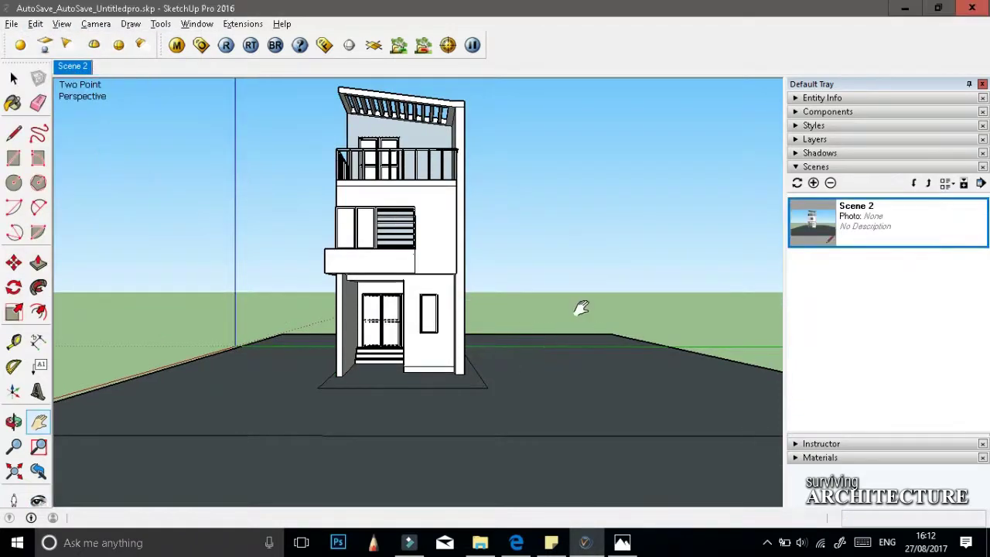
{"action": "mouse_move", "coordinate": [579, 309]}
{"action": "middle_mouse_down"}
{"action": "mouse_move", "coordinate": [332, 327]}
{"action": "mouse_move", "coordinate": [511, 395]}
{"action": "middle_mouse_up"}
Step: Paint the balcony parapet with the grey material sampled from the house
{"action": "key", "text": "b"}
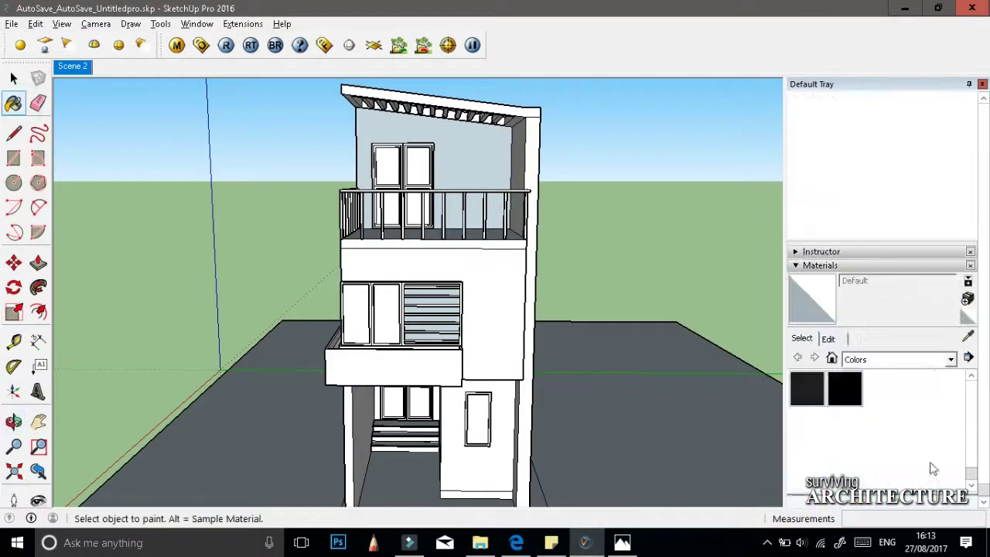
{"action": "scroll", "coordinate": [933, 469], "scroll_direction": "up", "scroll_amount": 2}
{"action": "left_click", "coordinate": [883, 437]}
{"action": "scroll", "coordinate": [485, 405], "scroll_direction": "up", "scroll_amount": 5}
{"action": "key", "text": "space"}
{"action": "scroll", "coordinate": [439, 343], "scroll_direction": "down", "scroll_amount": 2}
{"action": "middle_click_drag", "start_coordinate": [439, 342], "coordinate": [423, 414]}
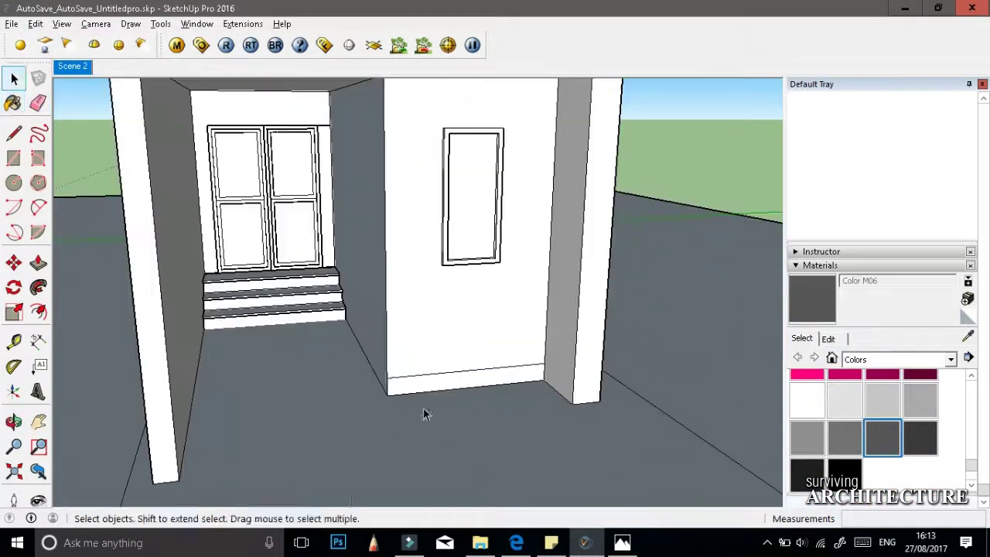
{"action": "scroll", "coordinate": [663, 97], "scroll_direction": "down", "scroll_amount": 5}
{"action": "key", "text": "l"}
{"action": "scroll", "coordinate": [673, 140], "scroll_direction": "up", "scroll_amount": 6}
{"action": "key", "text": "e"}
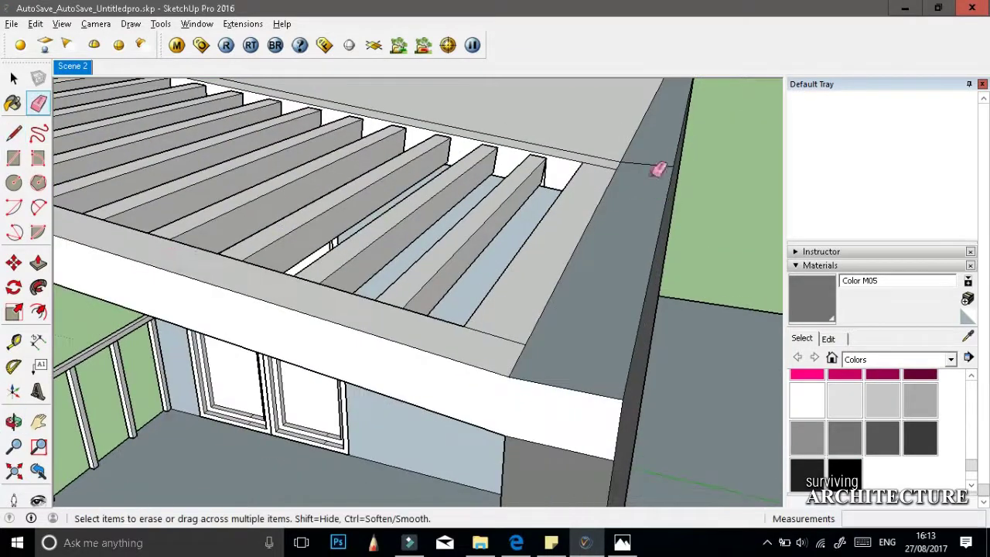
{"action": "key", "text": "e"}
{"action": "scroll", "coordinate": [611, 227], "scroll_direction": "down", "scroll_amount": 4}
{"action": "mouse_move", "coordinate": [612, 227]}
{"action": "middle_mouse_down"}
{"action": "mouse_move", "coordinate": [643, 126]}
{"action": "mouse_move", "coordinate": [453, 305]}
{"action": "mouse_move", "coordinate": [451, 291]}
{"action": "middle_mouse_up"}
{"action": "key", "text": "b"}
{"action": "scroll", "coordinate": [451, 291], "scroll_direction": "down", "scroll_amount": 4}
{"action": "scroll", "coordinate": [495, 379], "scroll_direction": "up", "scroll_amount": 4}
{"action": "scroll", "coordinate": [527, 194], "scroll_direction": "down", "scroll_amount": 4}
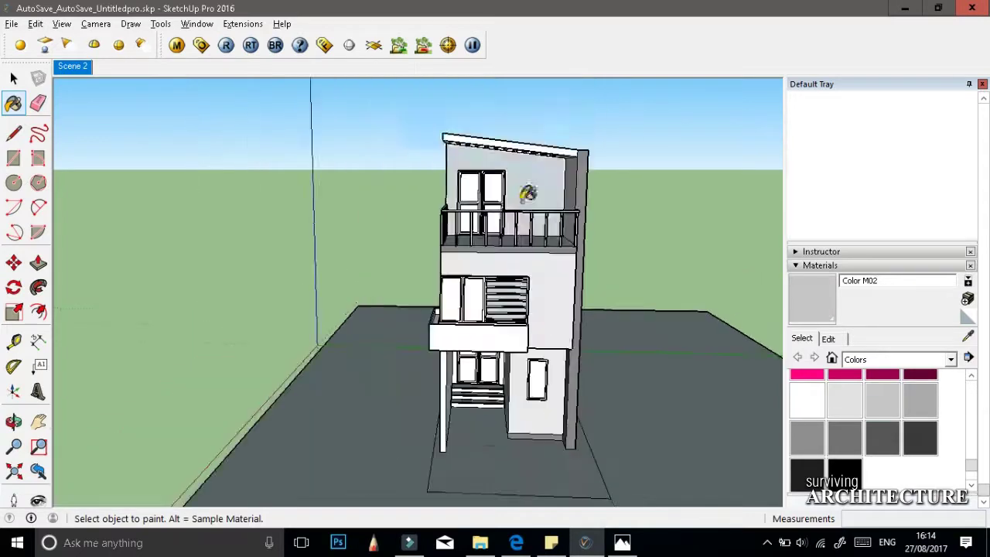
{"action": "left_click", "coordinate": [561, 239]}
Step: Repaint the balcony parapet dark grey with Color M07
{"action": "scroll", "coordinate": [464, 255], "scroll_direction": "up", "scroll_amount": 6}
{"action": "left_click", "coordinate": [376, 281]}
{"action": "scroll", "coordinate": [579, 268], "scroll_direction": "up", "scroll_amount": 3}
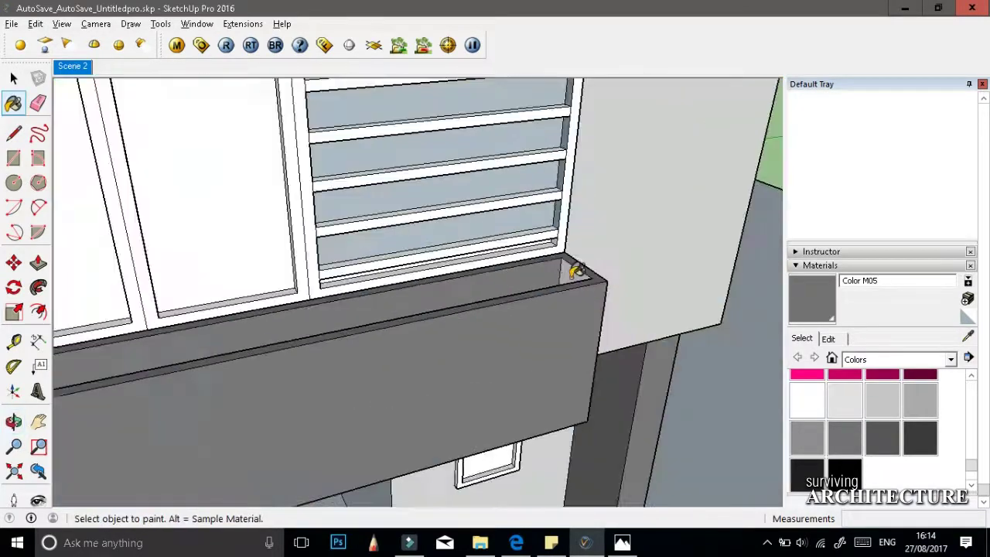
{"action": "scroll", "coordinate": [579, 268], "scroll_direction": "down", "scroll_amount": 4}
{"action": "middle_click_drag", "start_coordinate": [386, 310], "coordinate": [369, 311]}
{"action": "middle_click_drag", "start_coordinate": [236, 162], "coordinate": [642, 250]}
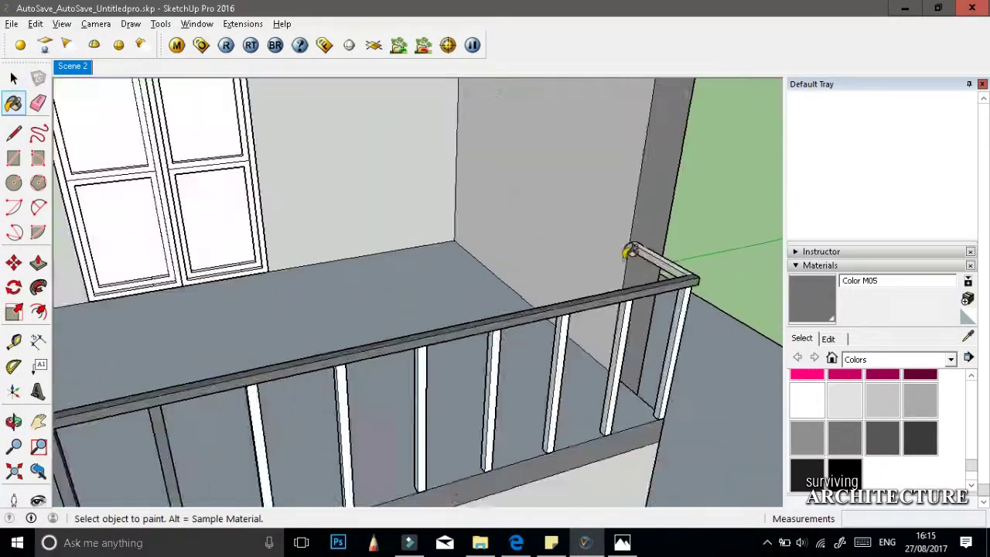
Step: Paint the balcony railing, door and window frames black with Color M08
{"action": "scroll", "coordinate": [642, 224], "scroll_direction": "up", "scroll_amount": 2}
{"action": "scroll", "coordinate": [542, 348], "scroll_direction": "down", "scroll_amount": 8}
{"action": "left_click", "coordinate": [915, 437]}
{"action": "middle_click_drag", "start_coordinate": [541, 310], "coordinate": [376, 372]}
{"action": "left_click", "coordinate": [376, 372]}
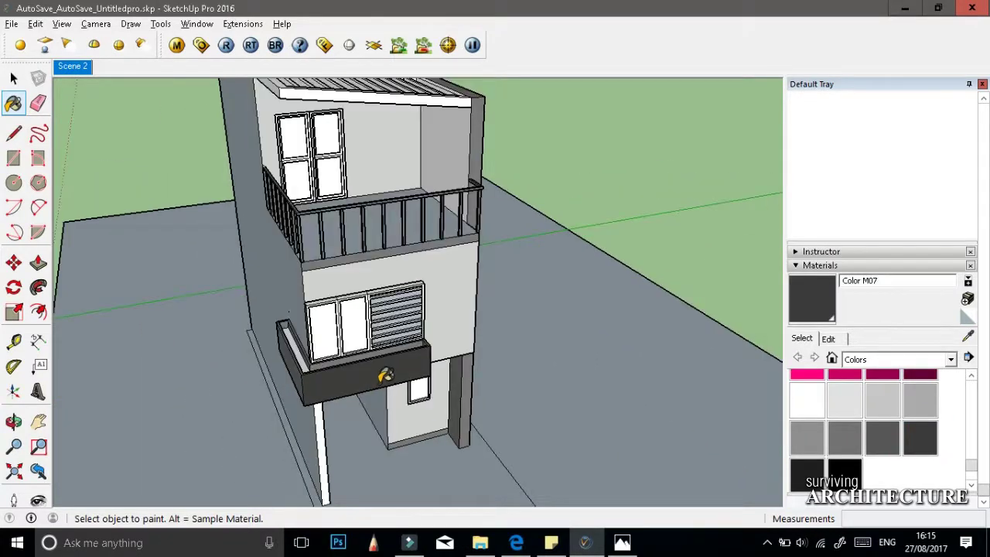
{"action": "scroll", "coordinate": [354, 299], "scroll_direction": "up", "scroll_amount": 4}
{"action": "scroll", "coordinate": [559, 316], "scroll_direction": "down", "scroll_amount": 4}
{"action": "scroll", "coordinate": [321, 200], "scroll_direction": "up", "scroll_amount": 5}
{"action": "left_click", "coordinate": [322, 199], "text": "alt"}
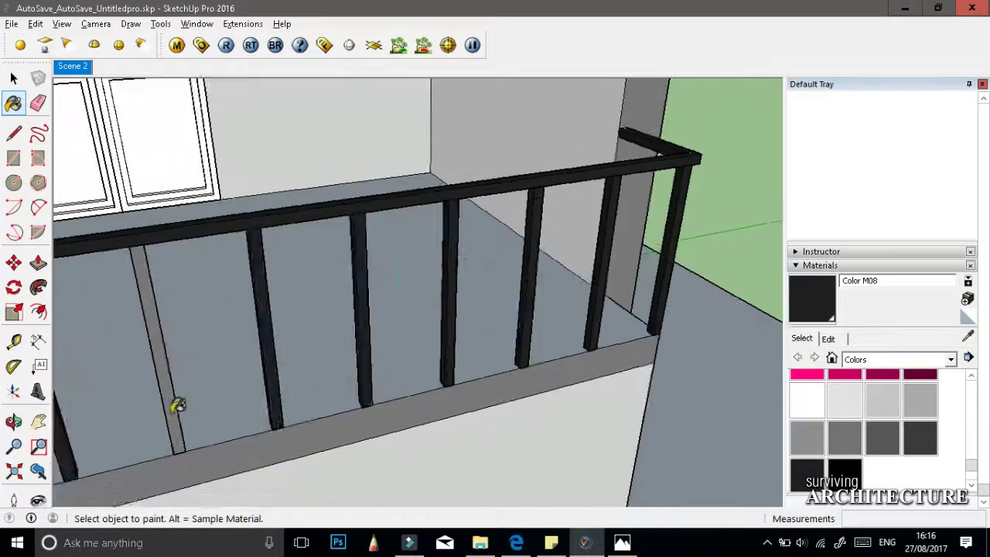
{"action": "scroll", "coordinate": [583, 347], "scroll_direction": "up", "scroll_amount": 6}
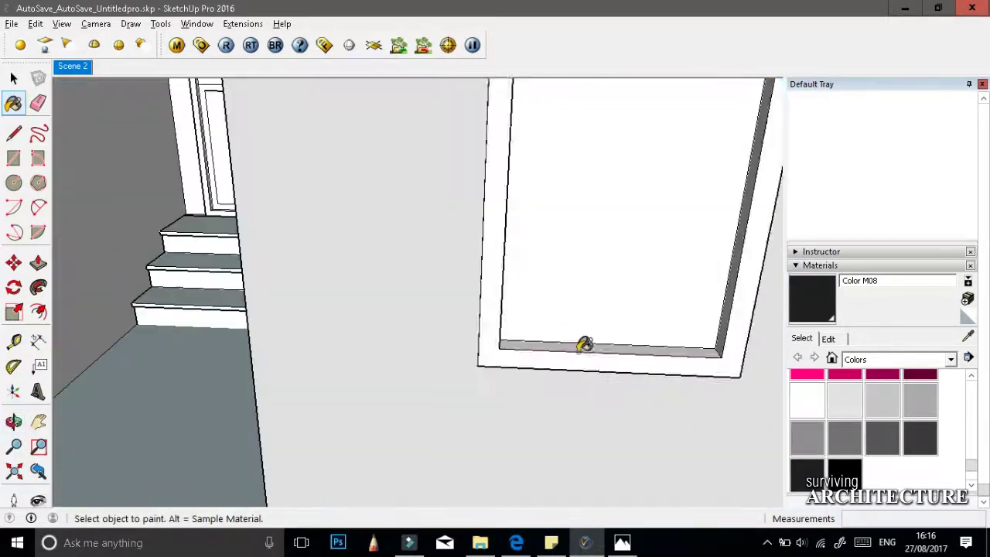
{"action": "middle_click_drag", "start_coordinate": [583, 347], "coordinate": [450, 364]}
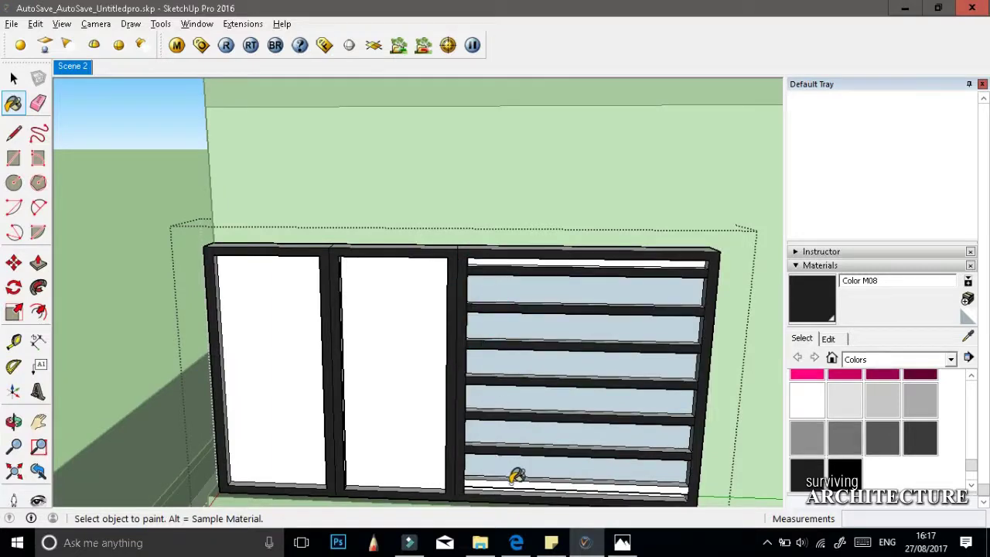
{"action": "scroll", "coordinate": [314, 471], "scroll_direction": "up", "scroll_amount": 5}
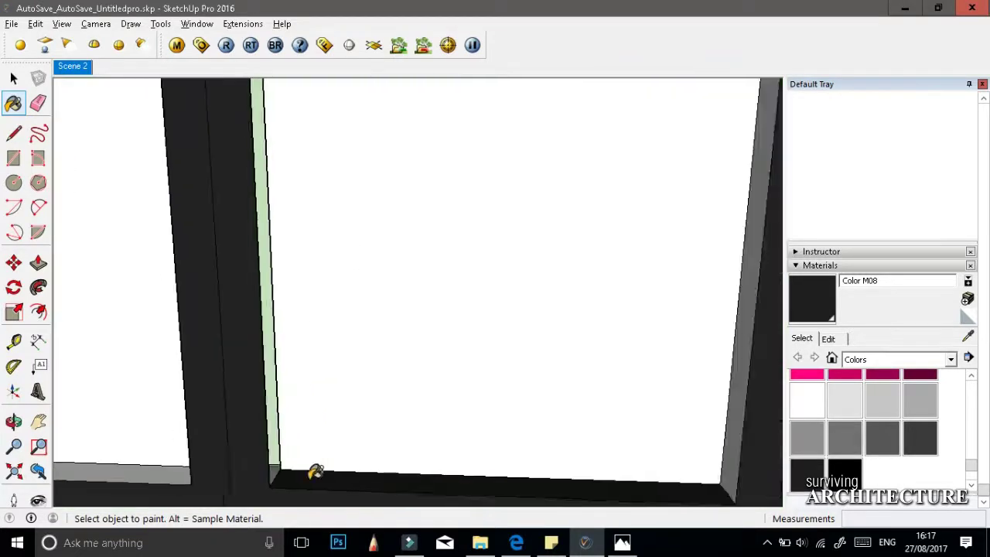
Step: Copy the window beside the entrance to a second spot on the facade
{"action": "scroll", "coordinate": [314, 471], "scroll_direction": "down", "scroll_amount": 3}
{"action": "left_click", "coordinate": [14, 157]}
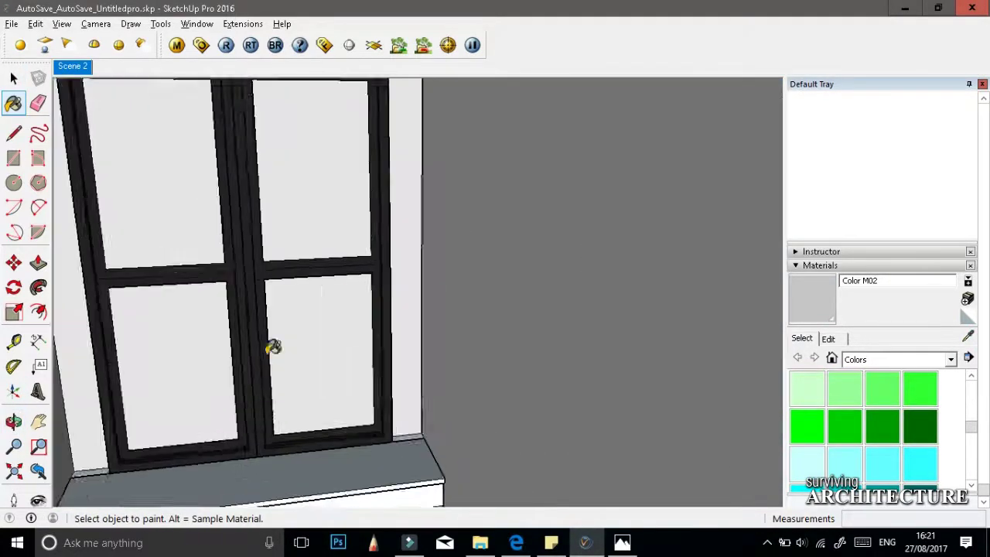
{"action": "key", "text": "p"}
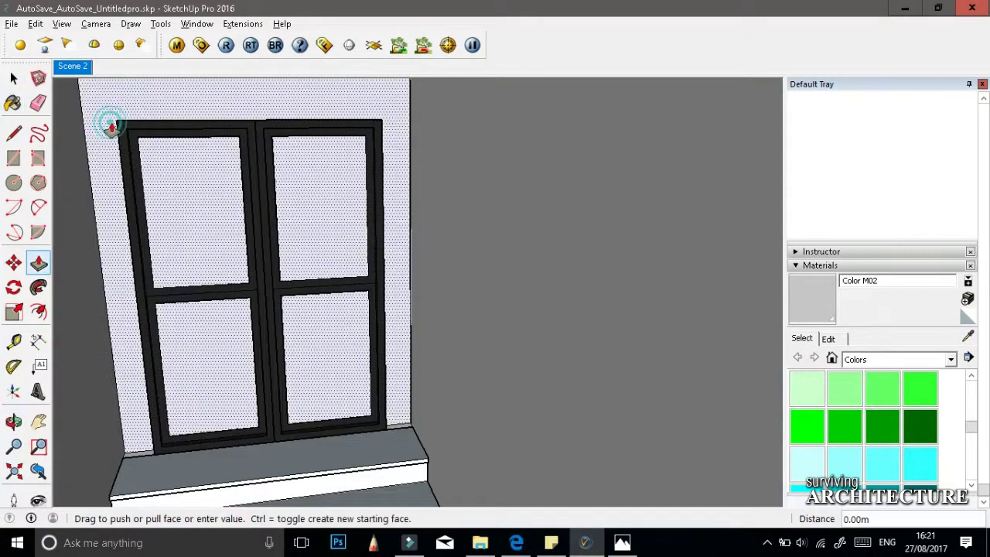
{"action": "middle_click_drag", "start_coordinate": [114, 138], "coordinate": [177, 248]}
{"action": "scroll", "coordinate": [162, 133], "scroll_direction": "down", "scroll_amount": 3}
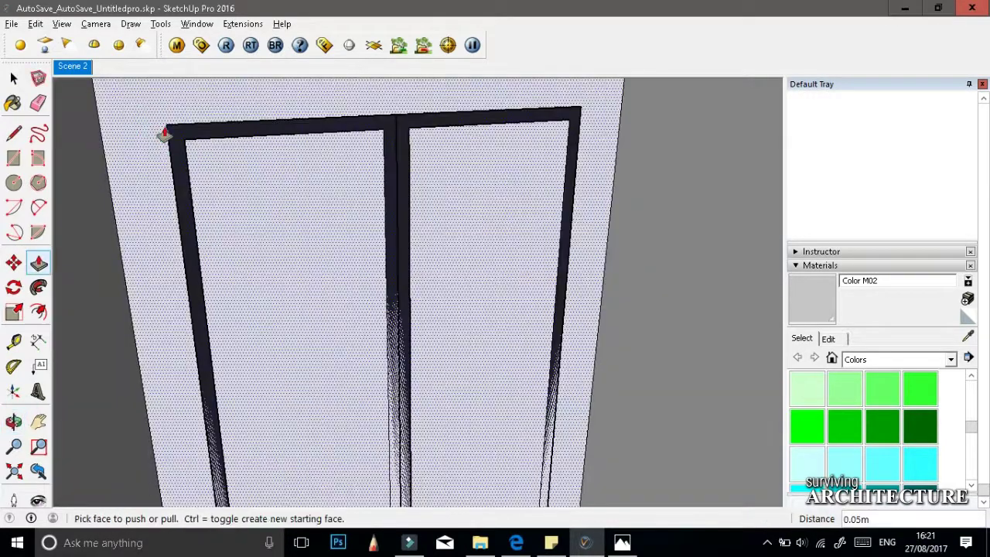
{"action": "middle_click_drag", "start_coordinate": [162, 132], "coordinate": [59, 104]}
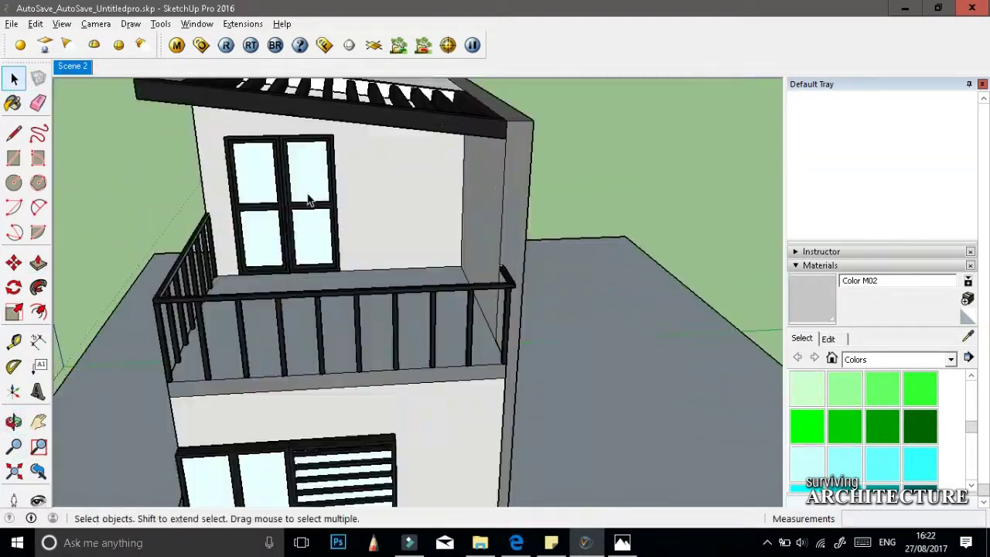
{"action": "scroll", "coordinate": [302, 197], "scroll_direction": "up", "scroll_amount": 2}
{"action": "left_click", "coordinate": [263, 209]}
{"action": "left_click", "coordinate": [13, 264]}
{"action": "key", "text": "ctrl"}
{"action": "left_click", "coordinate": [309, 237]}
{"action": "middle_click_drag", "start_coordinate": [310, 237], "coordinate": [430, 376]}
Step: Return to the Scene 2 front view and bring up the V-Ray material editor
{"action": "left_click", "coordinate": [73, 65]}
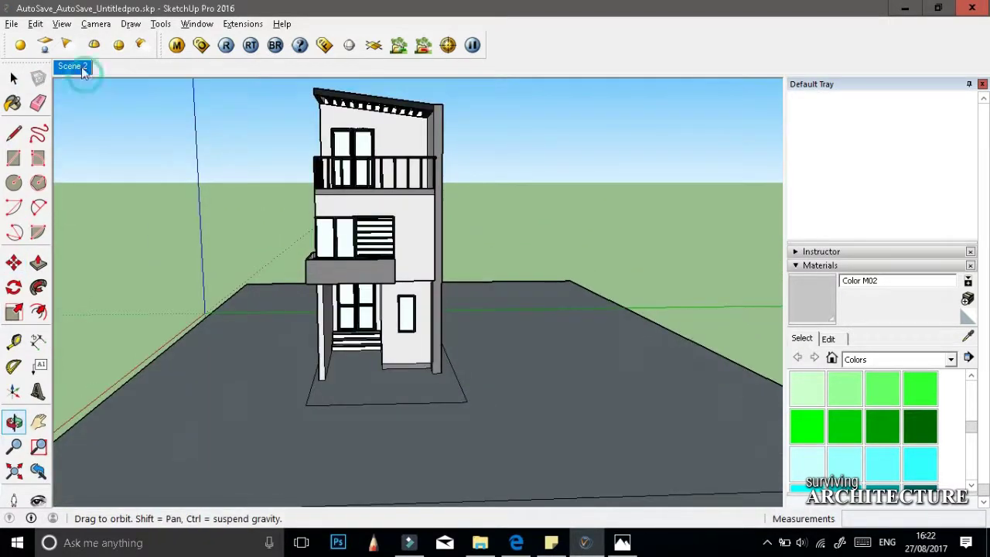
{"action": "key", "text": "b"}
{"action": "key", "text": "alt"}
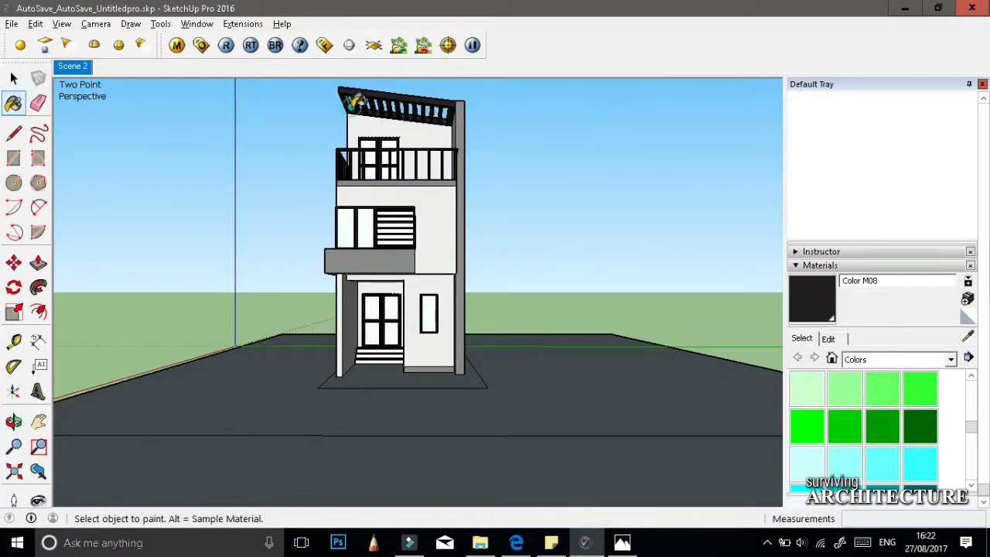
{"action": "scroll", "coordinate": [355, 101], "scroll_direction": "up", "scroll_amount": 10}
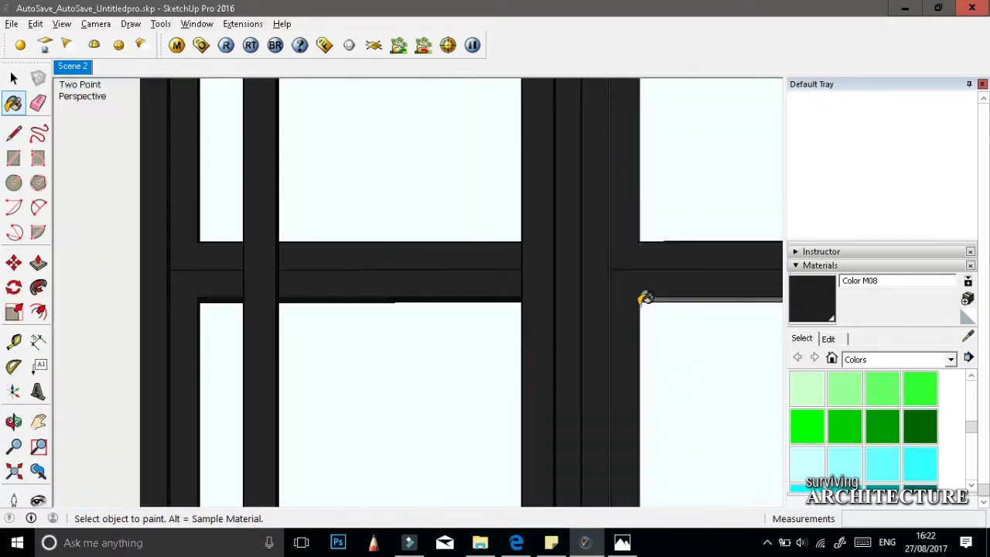
{"action": "scroll", "coordinate": [646, 298], "scroll_direction": "down", "scroll_amount": 10}
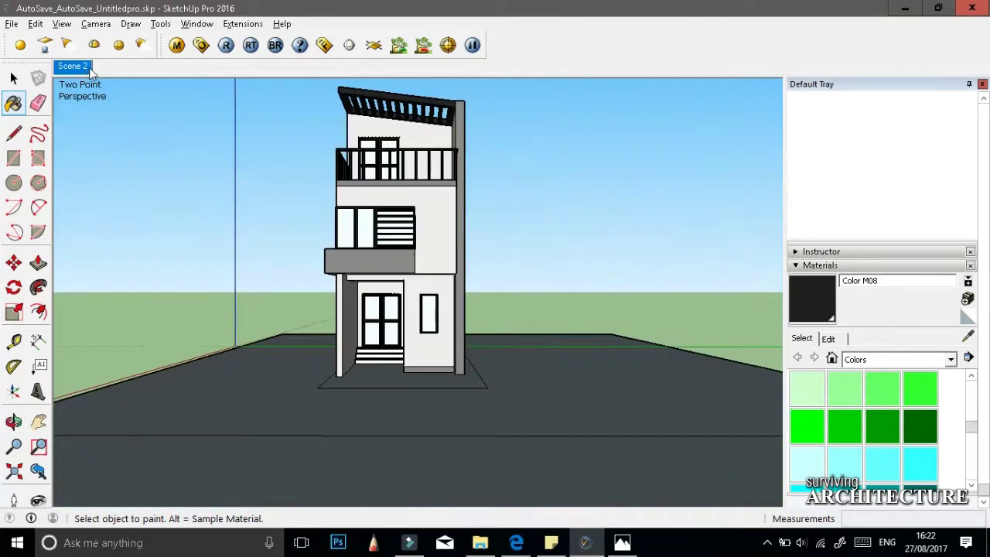
{"action": "left_click", "coordinate": [176, 45]}
Step: Import a blue_glass vismat from the Glass folder into Color H01 with a blue reflection colour
{"action": "left_click_drag", "start_coordinate": [173, 292], "coordinate": [175, 317]}
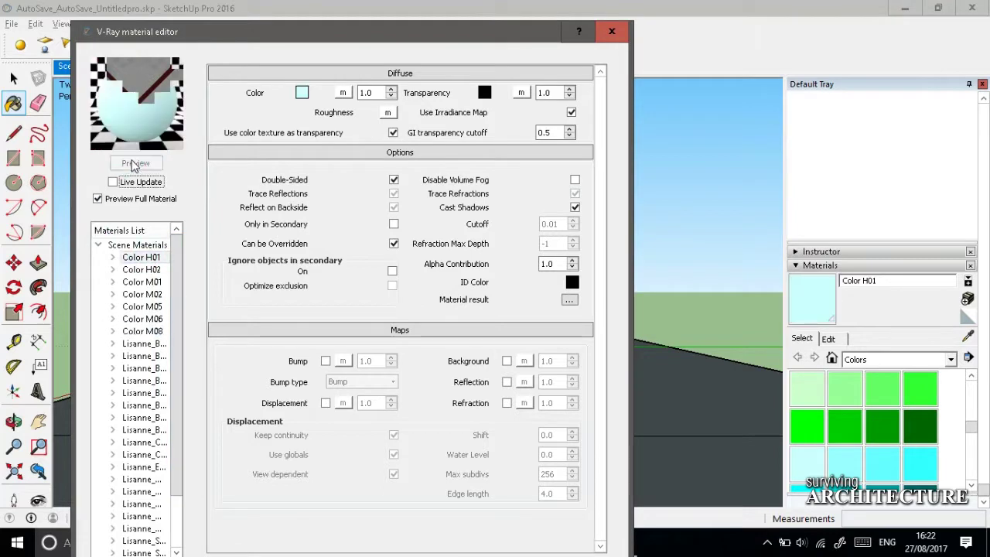
{"action": "right_click", "coordinate": [170, 257]}
{"action": "left_click", "coordinate": [259, 361]}
{"action": "left_click", "coordinate": [278, 150]}
{"action": "scroll", "coordinate": [294, 363], "scroll_direction": "up", "scroll_amount": 10}
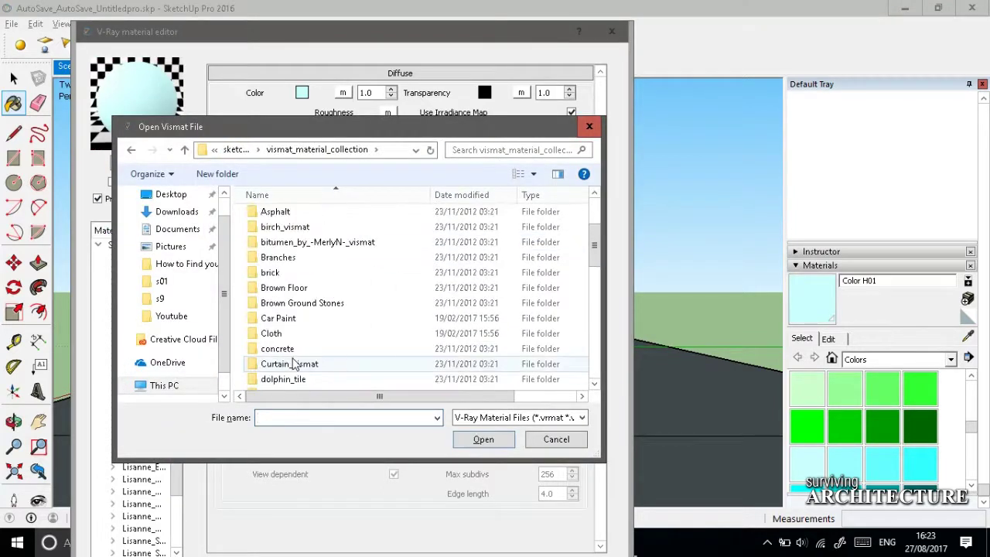
{"action": "scroll", "coordinate": [294, 364], "scroll_direction": "down", "scroll_amount": 2}
{"action": "double_click", "coordinate": [287, 353]}
{"action": "double_click", "coordinate": [353, 221]}
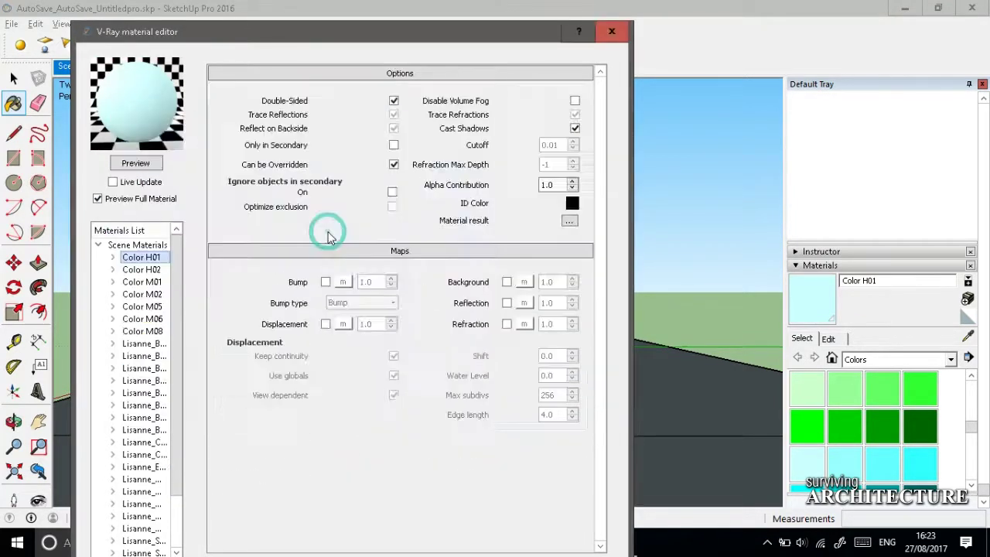
{"action": "left_click", "coordinate": [124, 164]}
{"action": "left_click", "coordinate": [323, 108]}
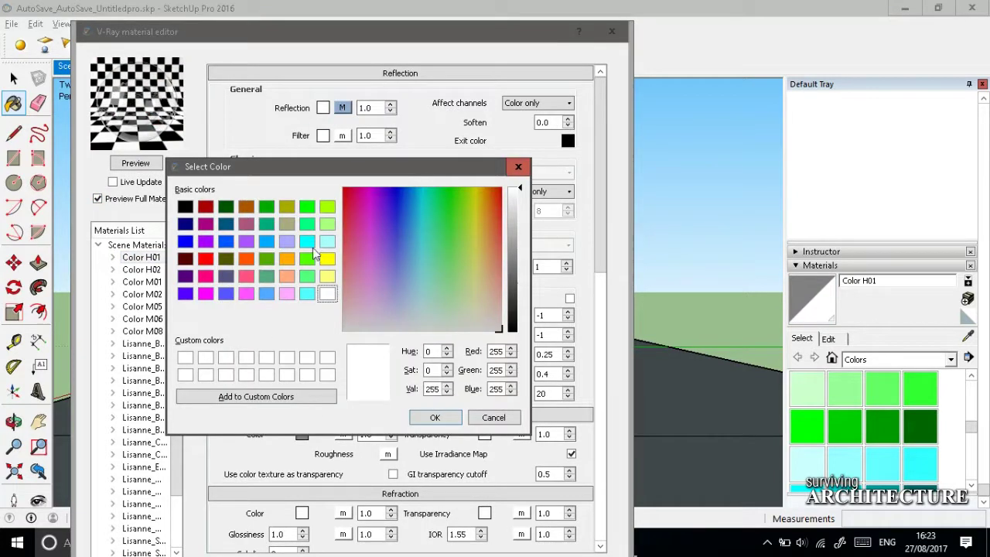
{"action": "key", "text": "Return"}
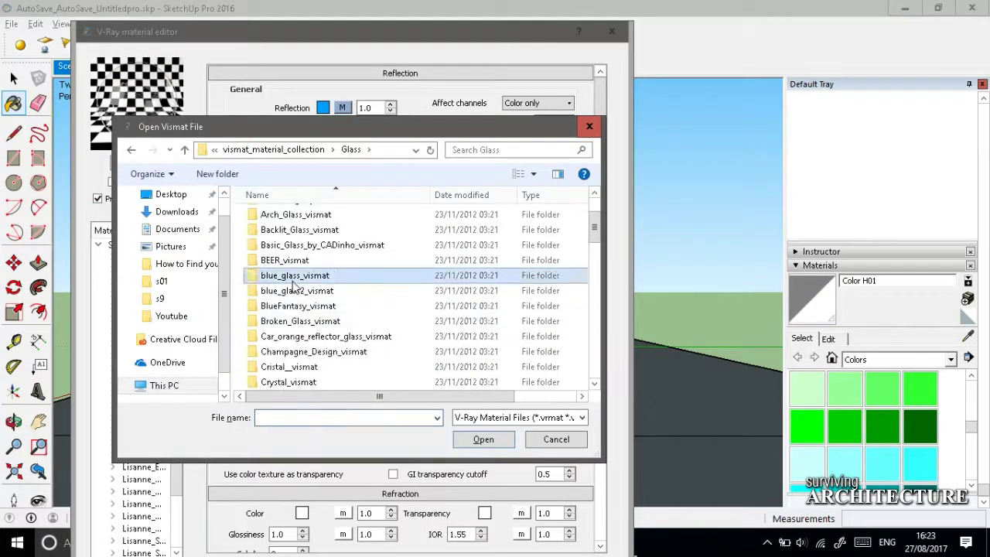
{"action": "double_click", "coordinate": [299, 274]}
{"action": "left_click", "coordinate": [139, 164]}
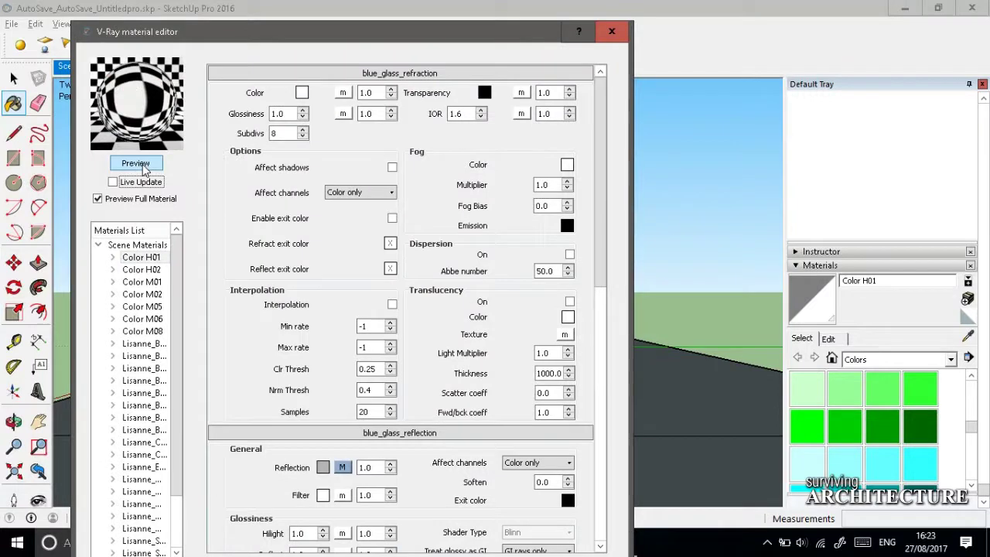
Step: Import a concrete library material for Color H02 and render its preview
{"action": "left_click", "coordinate": [141, 269]}
{"action": "left_click", "coordinate": [139, 257]}
{"action": "left_click", "coordinate": [139, 269]}
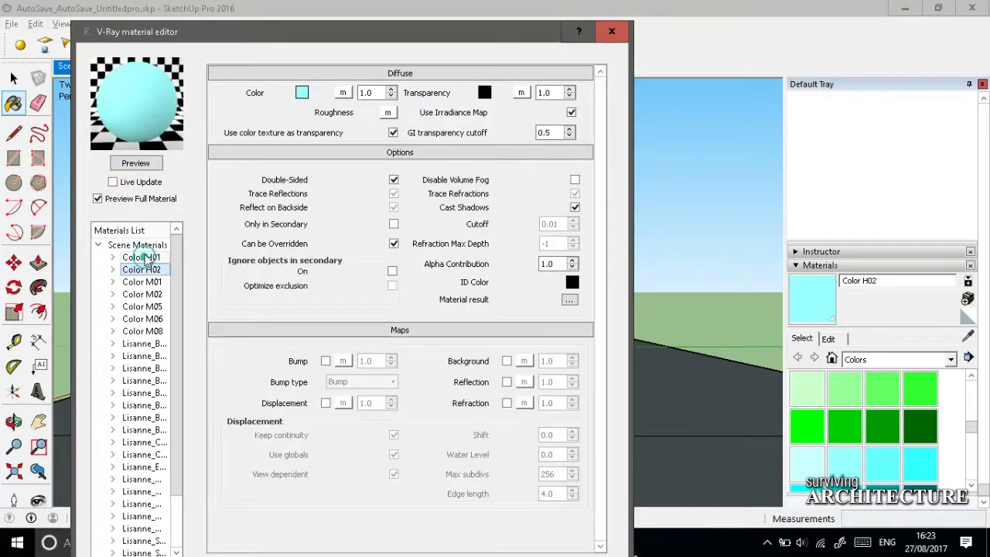
{"action": "right_click", "coordinate": [163, 271]}
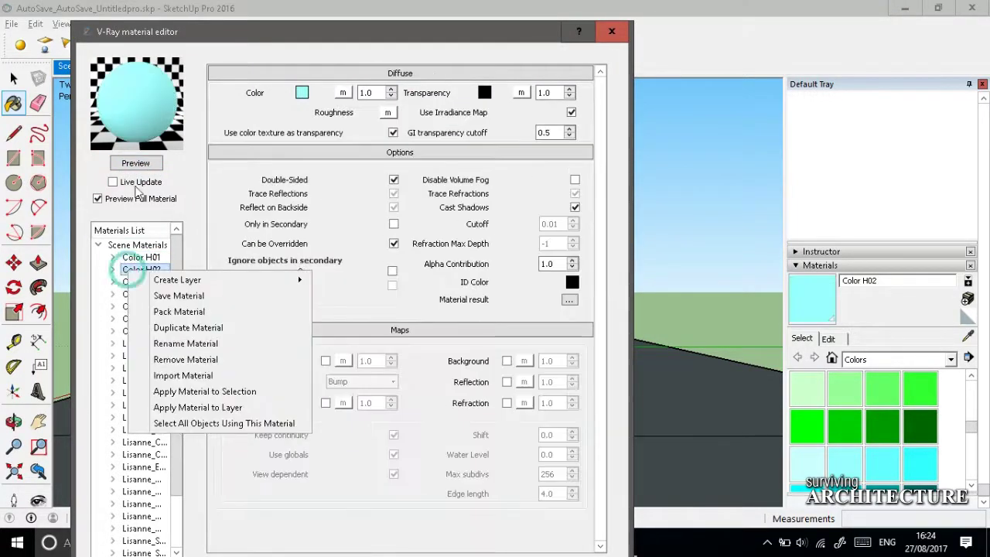
{"action": "left_click", "coordinate": [186, 374]}
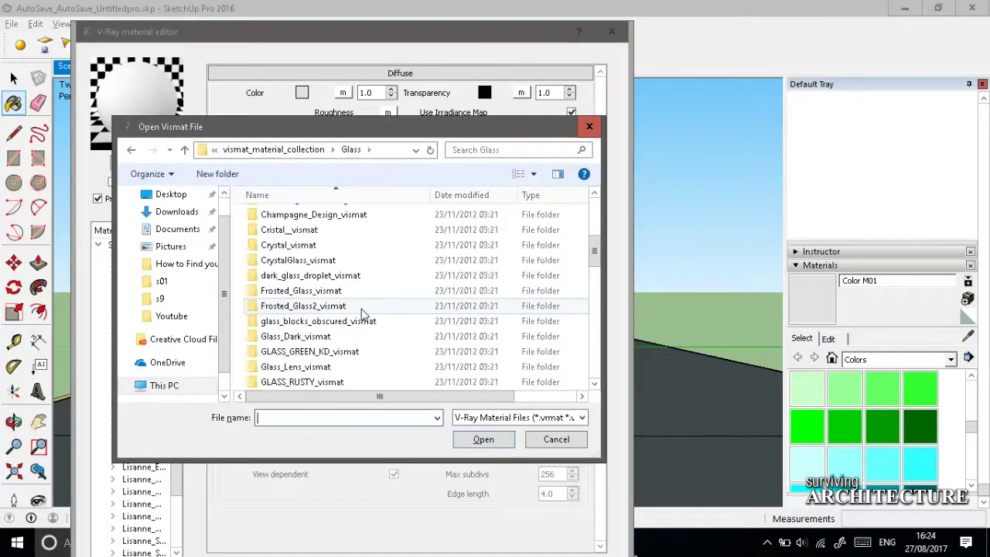
{"action": "scroll", "coordinate": [366, 311], "scroll_direction": "down", "scroll_amount": 5}
{"action": "scroll", "coordinate": [365, 305], "scroll_direction": "up", "scroll_amount": 10}
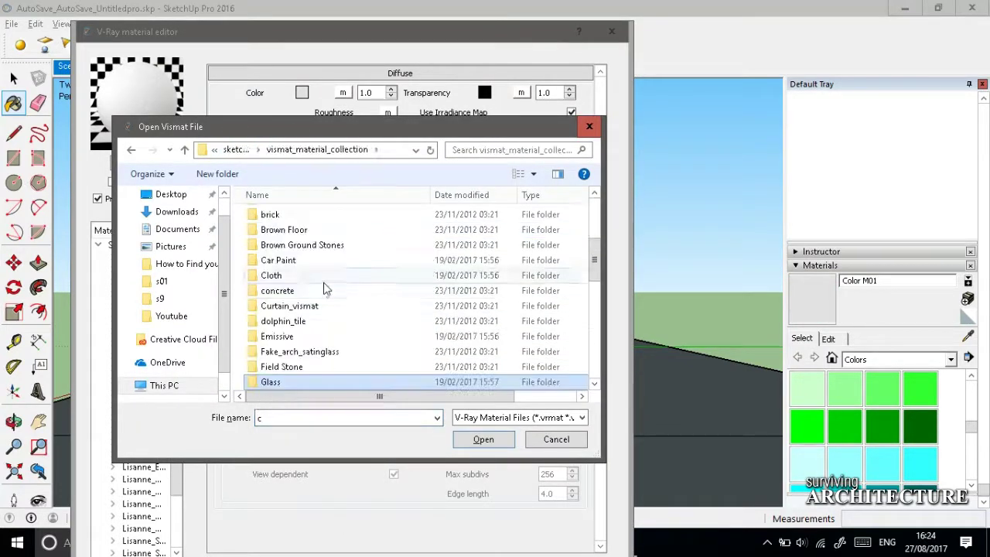
{"action": "scroll", "coordinate": [595, 269], "scroll_direction": "down", "scroll_amount": 1}
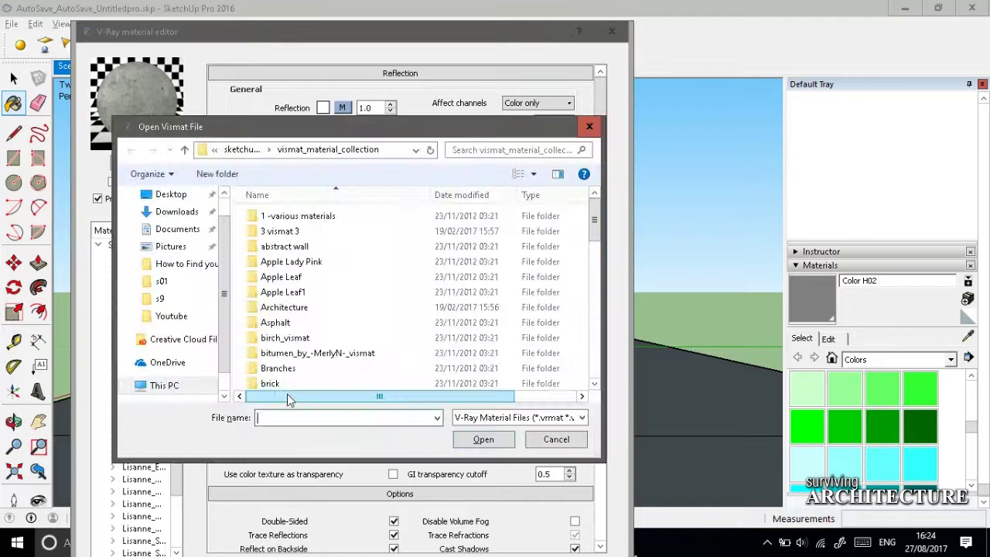
{"action": "scroll", "coordinate": [283, 248], "scroll_direction": "down", "scroll_amount": 5}
{"action": "double_click", "coordinate": [283, 246]}
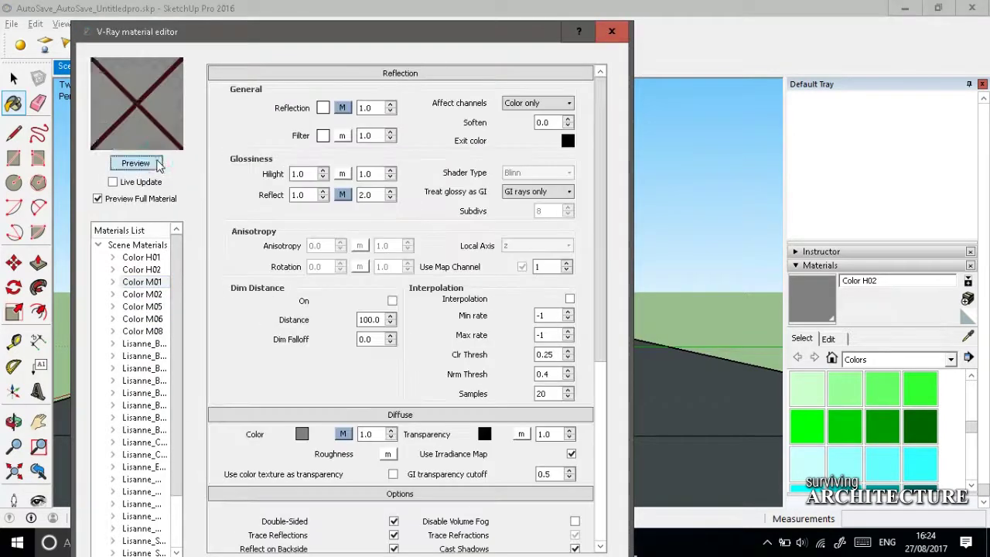
{"action": "left_click", "coordinate": [158, 164]}
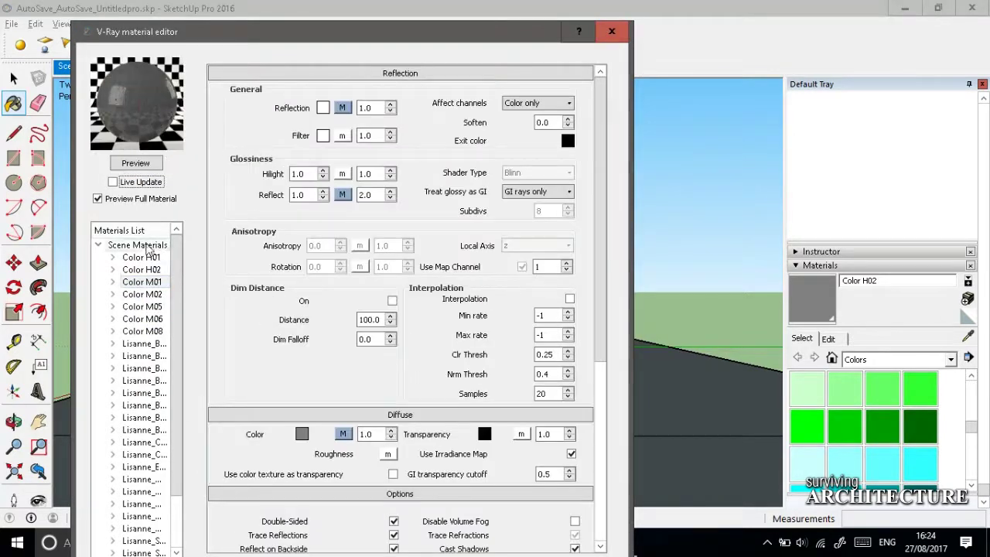
{"action": "left_click", "coordinate": [141, 166]}
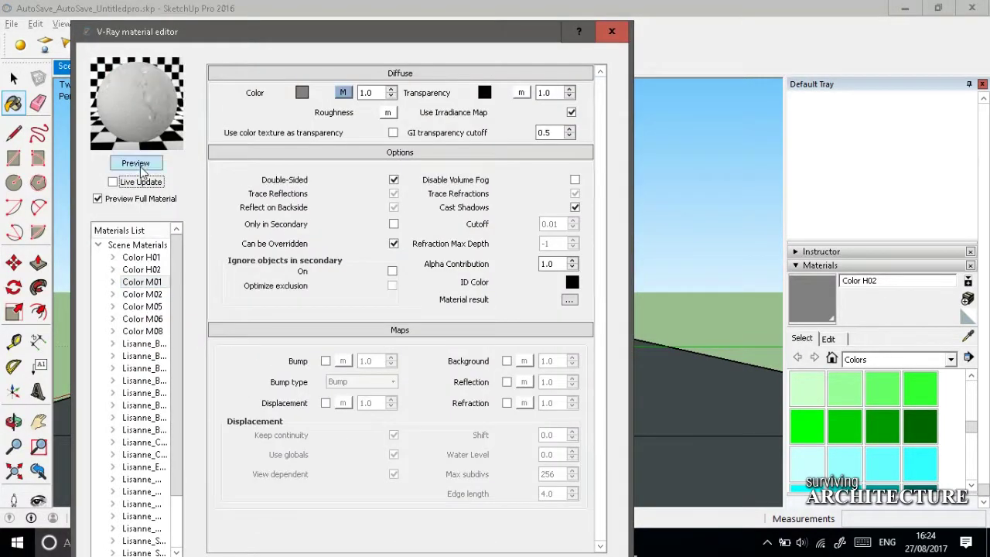
Step: Import a marble material from the Marble folder into Color M05
{"action": "left_click", "coordinate": [145, 305]}
{"action": "right_click", "coordinate": [177, 311]}
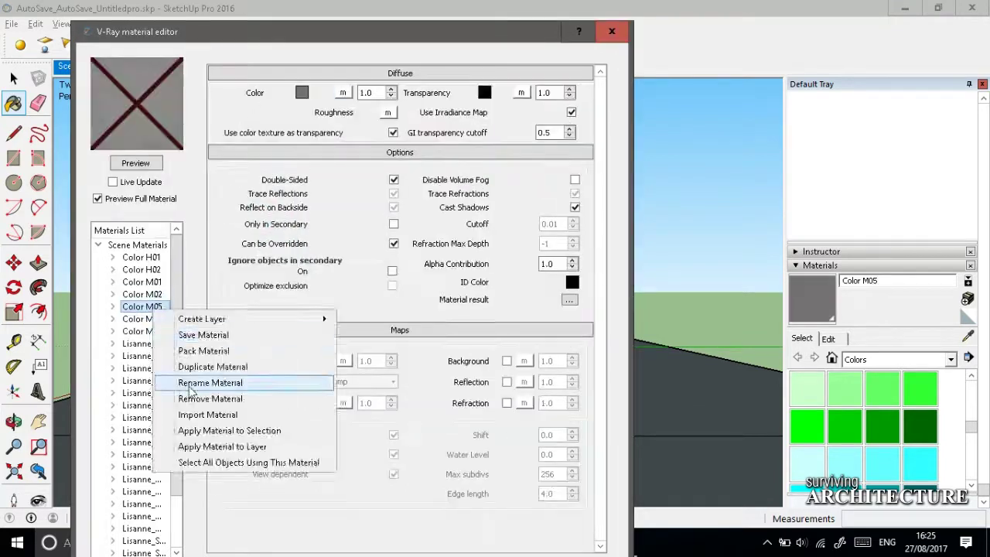
{"action": "left_click", "coordinate": [209, 413]}
{"action": "left_click", "coordinate": [589, 126]}
{"action": "right_click", "coordinate": [175, 316]}
{"action": "left_click", "coordinate": [211, 409]}
{"action": "left_click", "coordinate": [256, 150]}
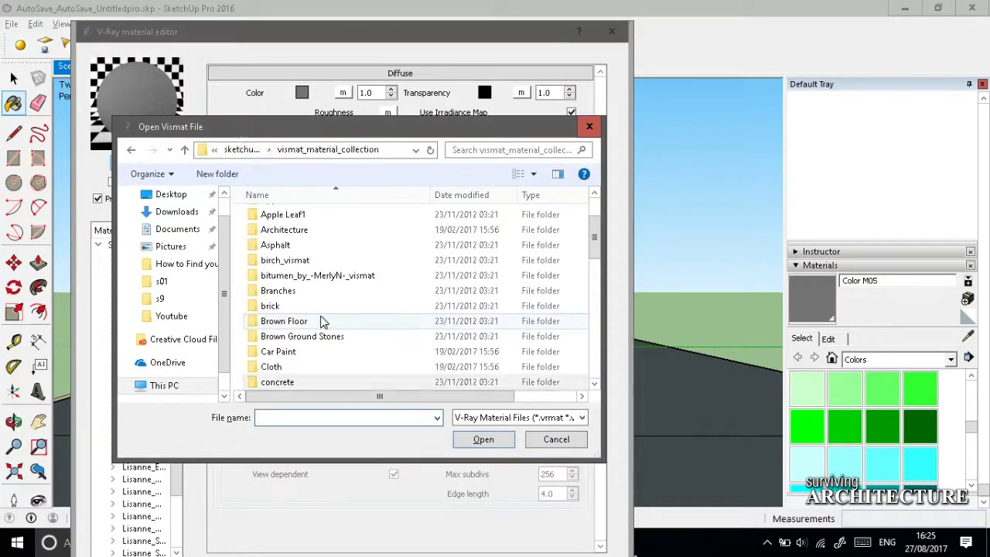
{"action": "left_click", "coordinate": [468, 439]}
{"action": "double_click", "coordinate": [325, 267]}
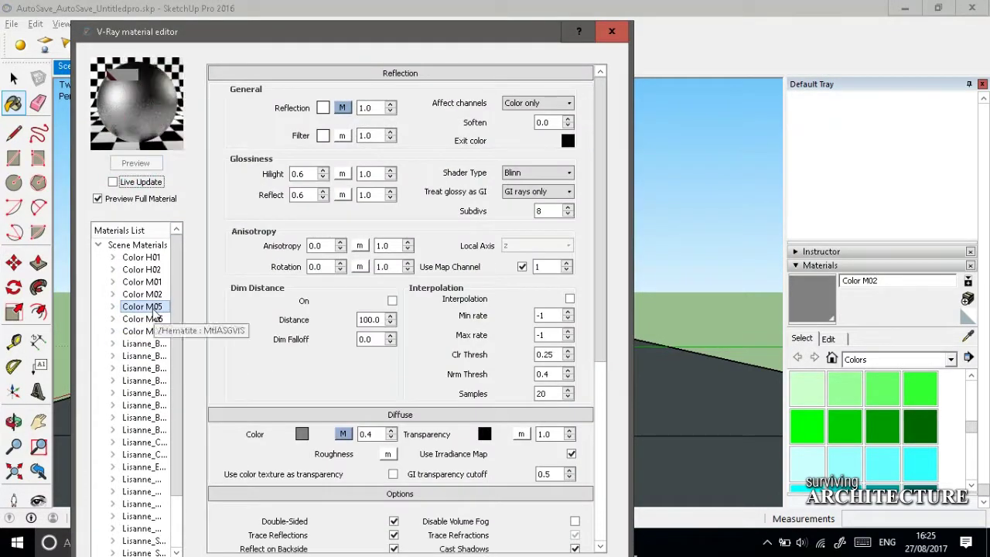
Step: Replace Color M05's material with Marble_White
{"action": "right_click", "coordinate": [157, 316]}
{"action": "left_click", "coordinate": [209, 415]}
{"action": "double_click", "coordinate": [338, 219]}
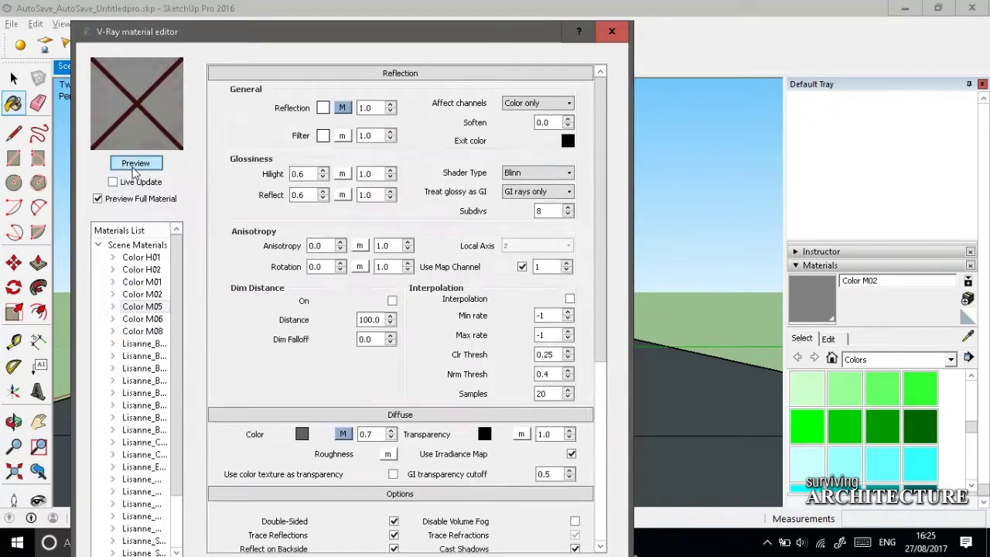
{"action": "right_click", "coordinate": [144, 310]}
{"action": "left_click", "coordinate": [197, 409]}
{"action": "double_click", "coordinate": [354, 308]}
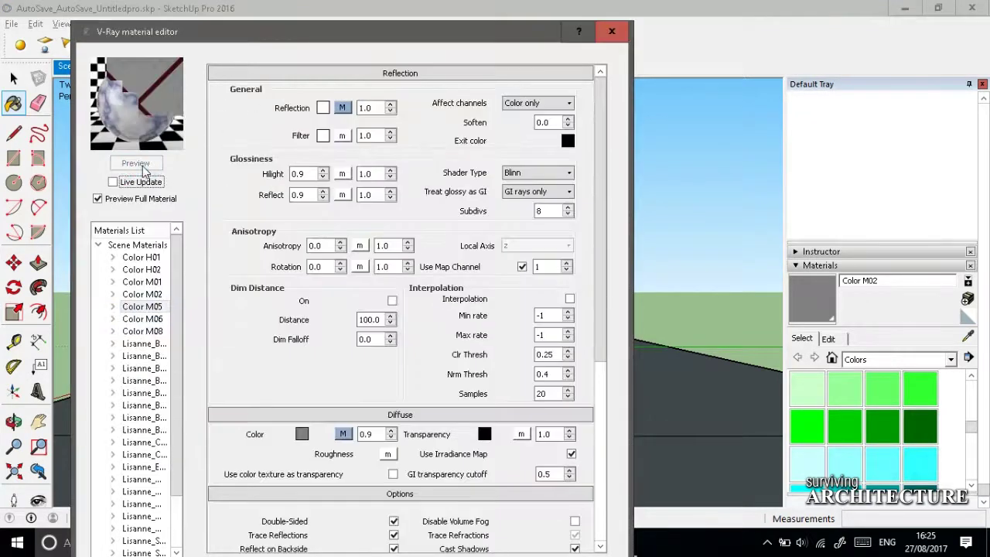
Step: Load the Building stone material from the concrete folder into Color M05
{"action": "right_click", "coordinate": [143, 310]}
{"action": "left_click", "coordinate": [179, 416]}
{"action": "left_click", "coordinate": [286, 149]}
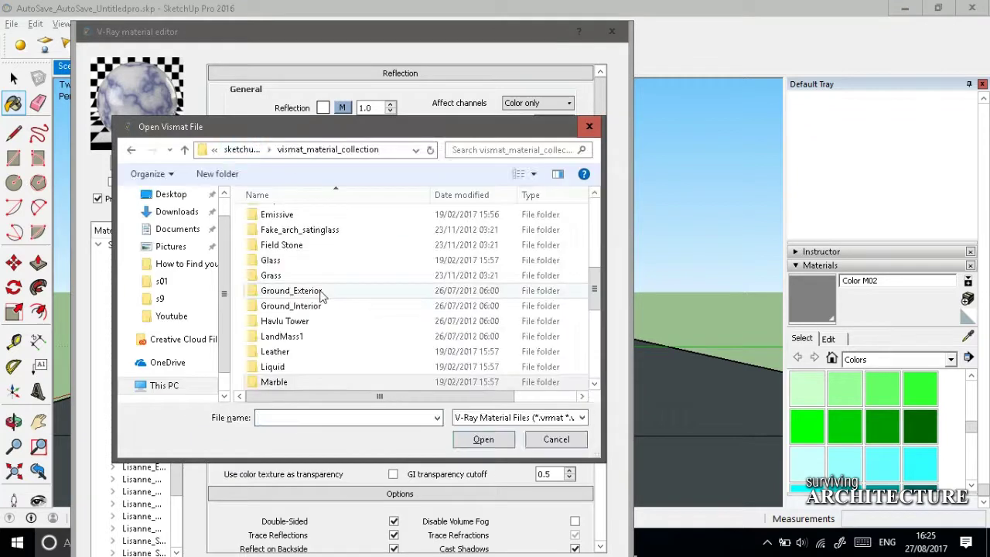
{"action": "type", "text": "concrete"}
{"action": "key", "text": "Return"}
{"action": "double_click", "coordinate": [278, 230]}
{"action": "double_click", "coordinate": [286, 217]}
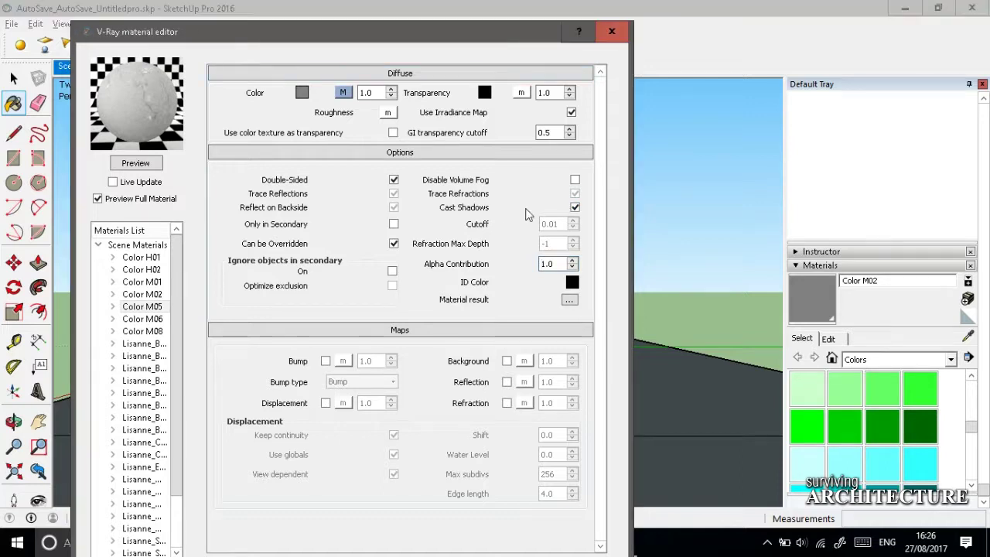
Step: Set the loaded material's diffuse colour to dark grey
{"action": "left_click", "coordinate": [342, 93]}
{"action": "key", "text": "Escape"}
{"action": "left_click", "coordinate": [302, 93]}
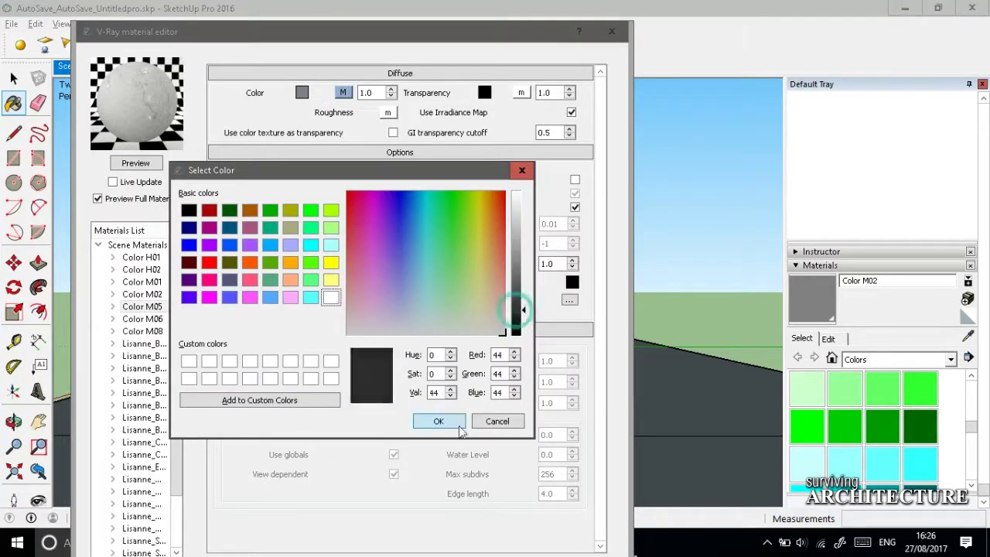
{"action": "left_click", "coordinate": [439, 422]}
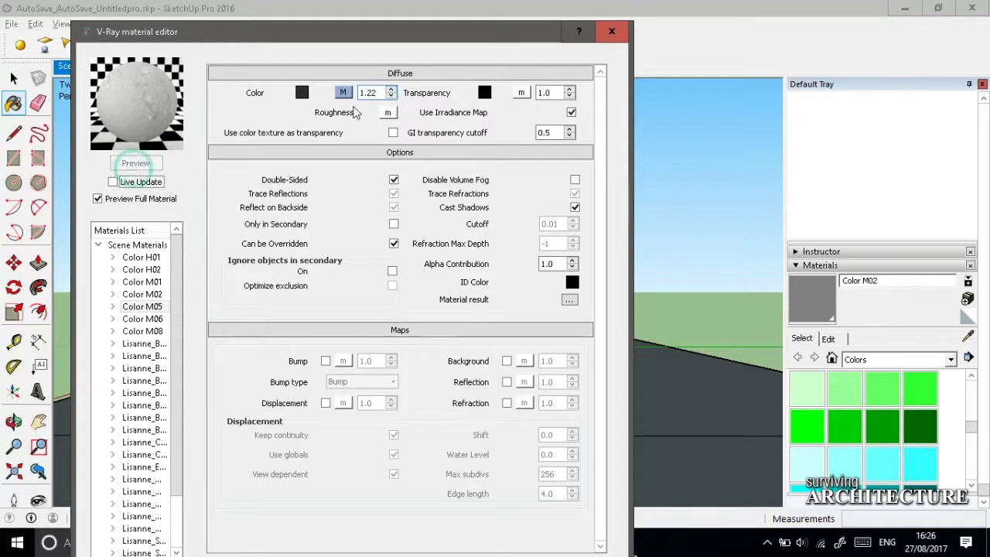
{"action": "left_click", "coordinate": [302, 93]}
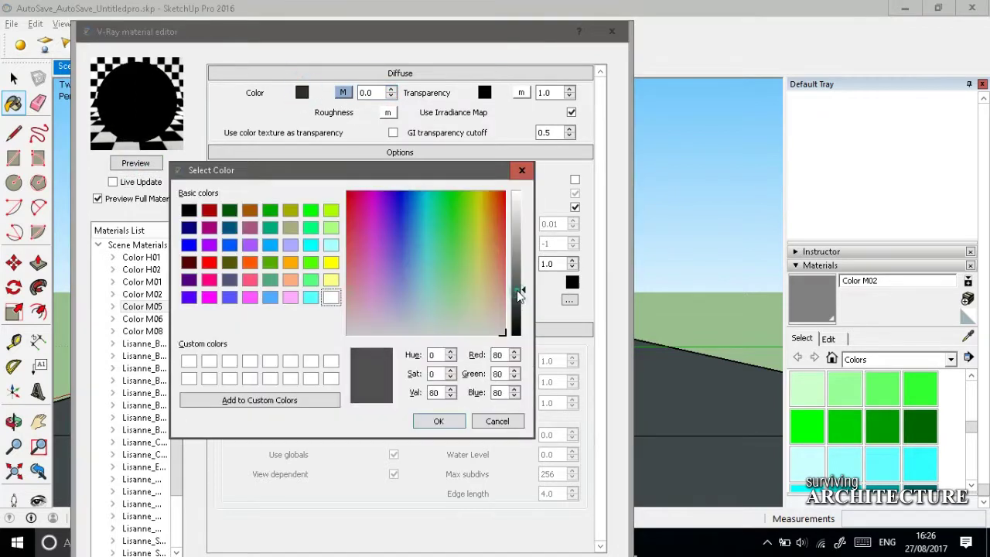
{"action": "key", "text": "Escape"}
Step: Import a material from the Metal folder into Color M08
{"action": "left_click", "coordinate": [143, 319]}
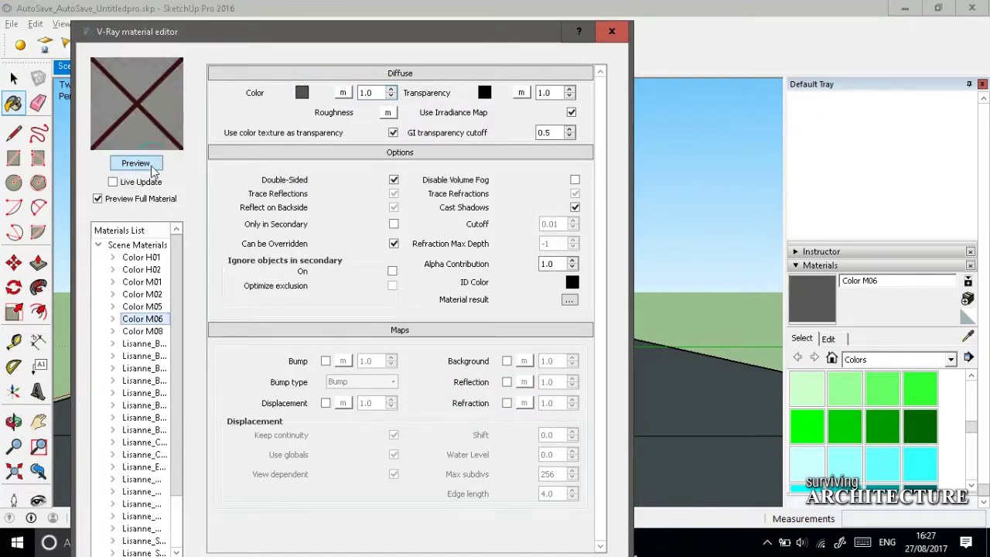
{"action": "left_click", "coordinate": [147, 332]}
{"action": "right_click", "coordinate": [162, 332]}
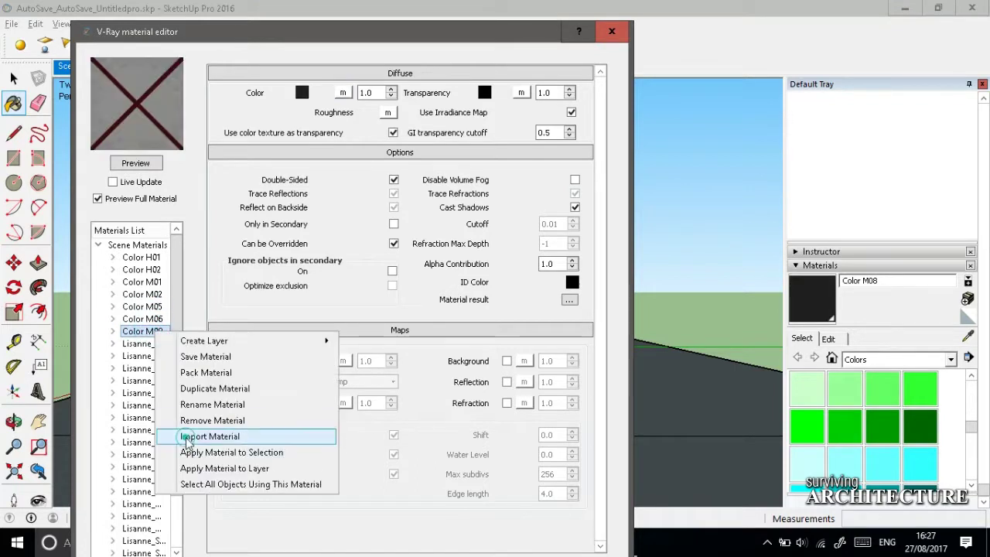
{"action": "left_click", "coordinate": [213, 435]}
{"action": "left_click", "coordinate": [185, 149]}
{"action": "left_click", "coordinate": [184, 149]}
{"action": "scroll", "coordinate": [338, 326], "scroll_direction": "down", "scroll_amount": 10}
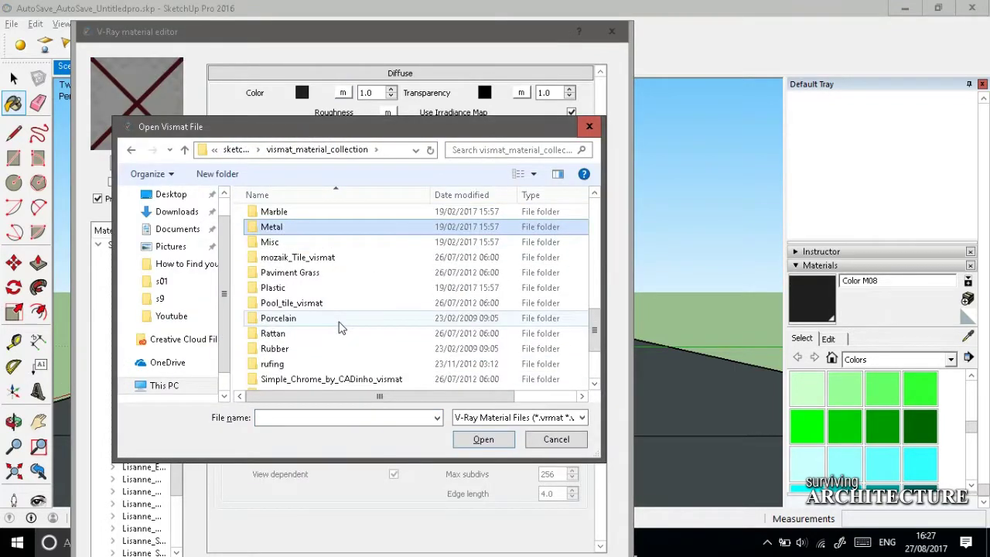
{"action": "double_click", "coordinate": [275, 224]}
{"action": "double_click", "coordinate": [286, 229]}
Step: Replace Color M08 with a chrome metal material and close the V-Ray editor
{"action": "right_click", "coordinate": [155, 333]}
{"action": "left_click", "coordinate": [186, 438]}
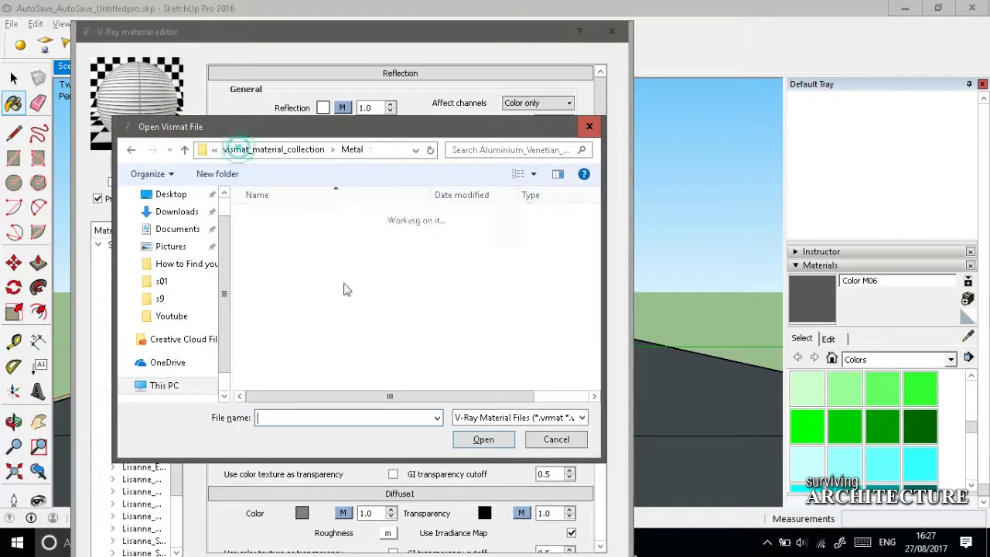
{"action": "scroll", "coordinate": [364, 328], "scroll_direction": "down", "scroll_amount": 5}
{"action": "double_click", "coordinate": [302, 276]}
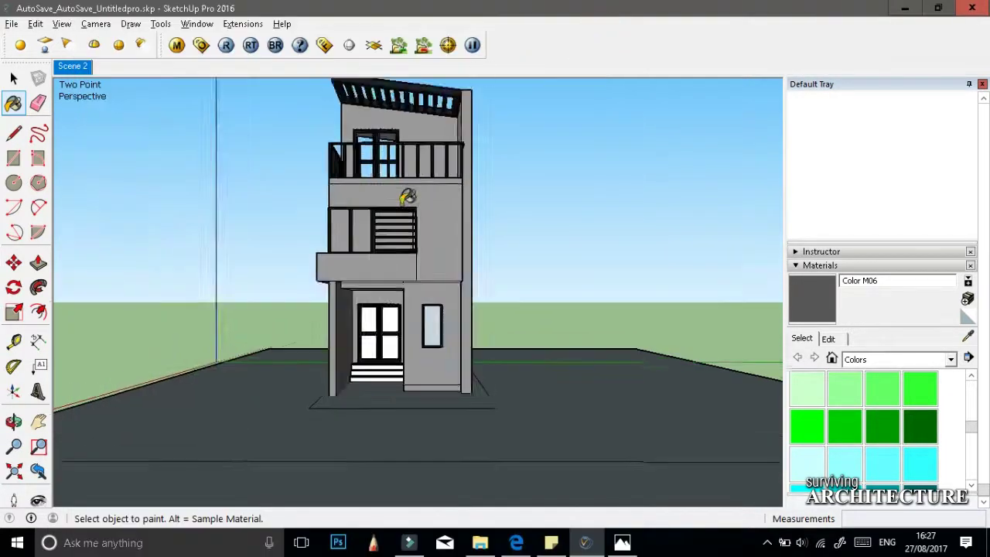
{"action": "middle_click_drag", "start_coordinate": [557, 449], "coordinate": [235, 390]}
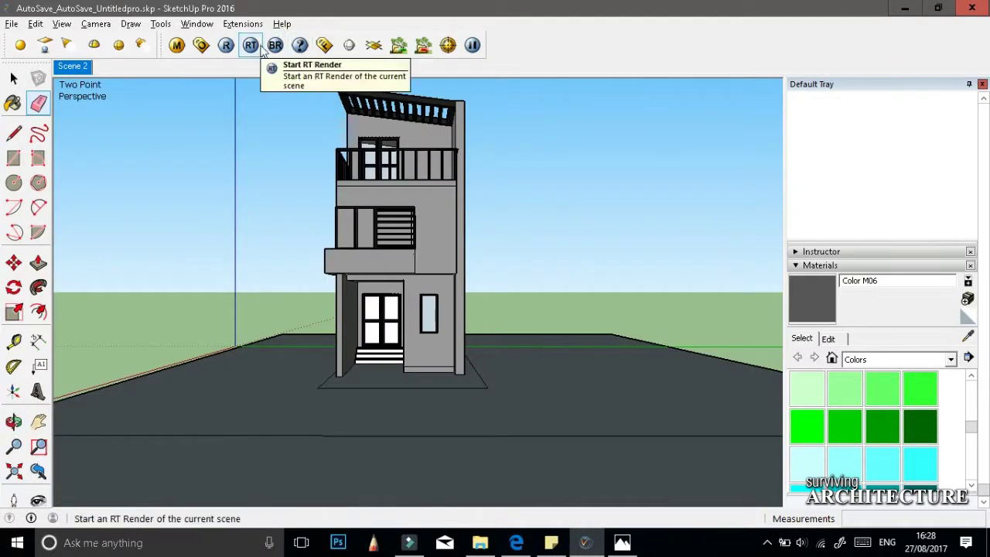
Step: Check the output size settings in the V-Ray render options
{"action": "left_click", "coordinate": [243, 24]}
{"action": "left_click", "coordinate": [116, 104]}
{"action": "left_click", "coordinate": [188, 194]}
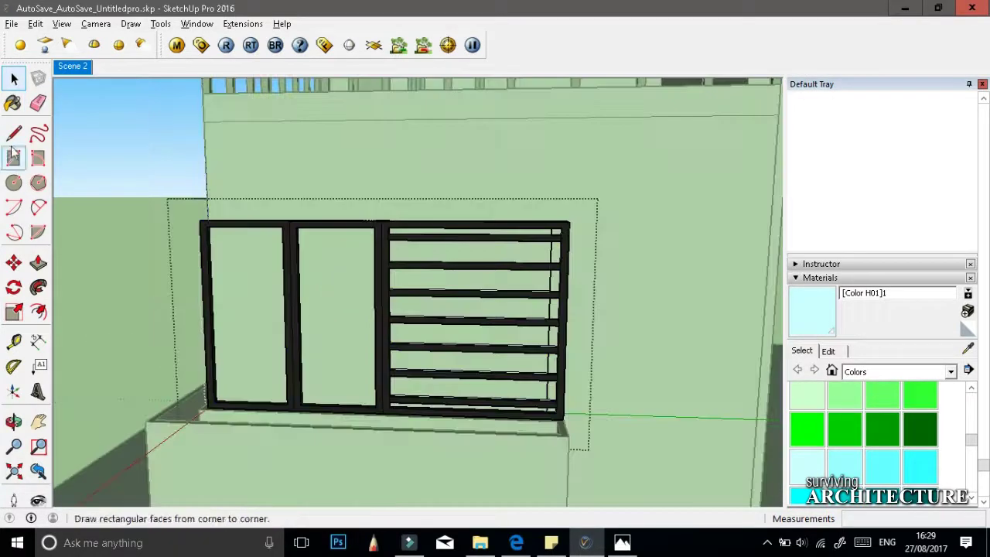
Step: Paint the window glass pale light blue with Color H01, then re-render from Scene 2
{"action": "left_click", "coordinate": [13, 103]}
{"action": "left_click", "coordinate": [444, 227]}
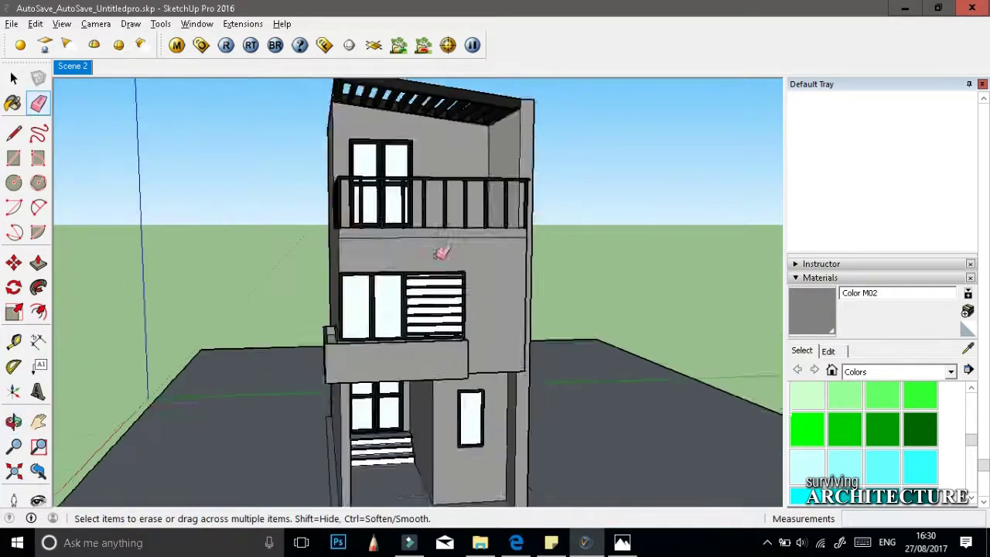
{"action": "mouse_move", "coordinate": [333, 188]}
{"action": "middle_mouse_down"}
{"action": "mouse_move", "coordinate": [526, 254]}
{"action": "mouse_move", "coordinate": [438, 282]}
{"action": "middle_mouse_up"}
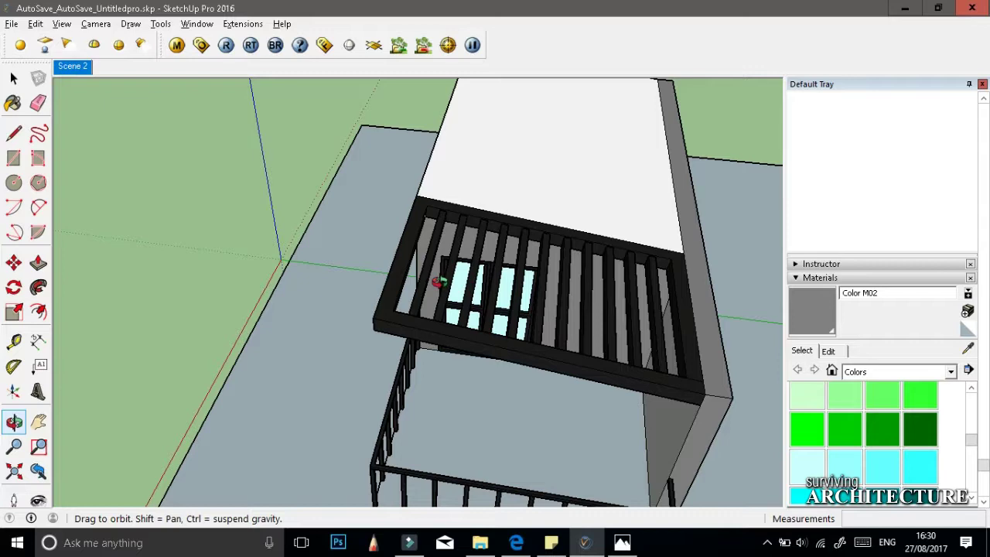
{"action": "left_click", "coordinate": [72, 65]}
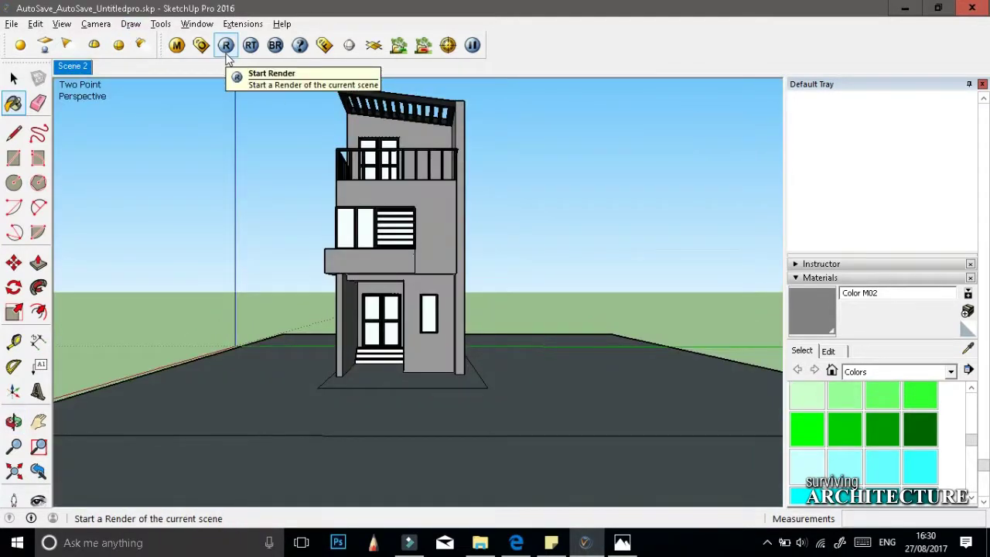
{"action": "left_click", "coordinate": [226, 46]}
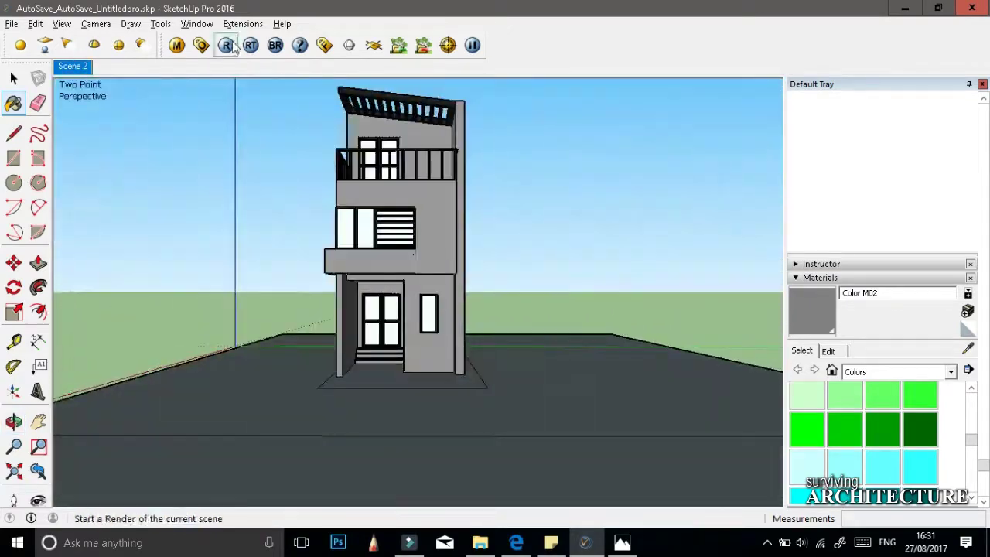
Step: Run a V-Ray test render, close the frame buffer, and list the saved Scene 2
{"action": "left_click", "coordinate": [226, 46]}
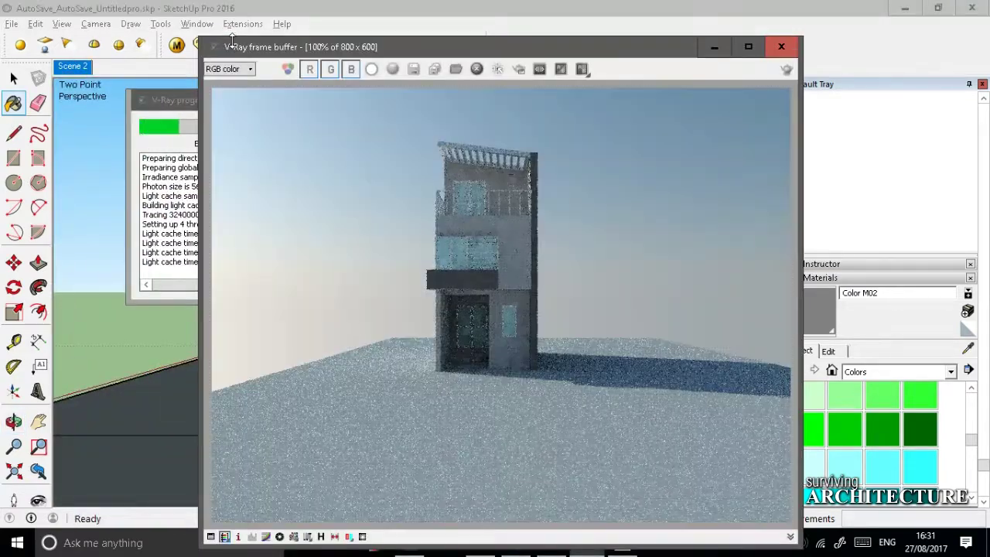
{"action": "left_click", "coordinate": [781, 47]}
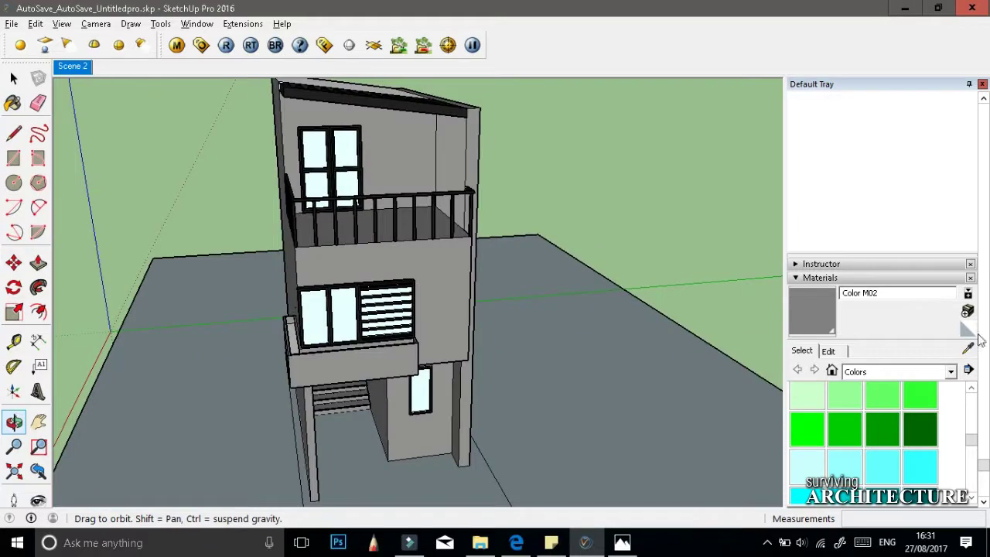
{"action": "scroll", "coordinate": [464, 153], "scroll_direction": "down", "scroll_amount": 5}
{"action": "middle_click_drag", "start_coordinate": [418, 144], "coordinate": [967, 352]}
{"action": "left_click", "coordinate": [840, 278]}
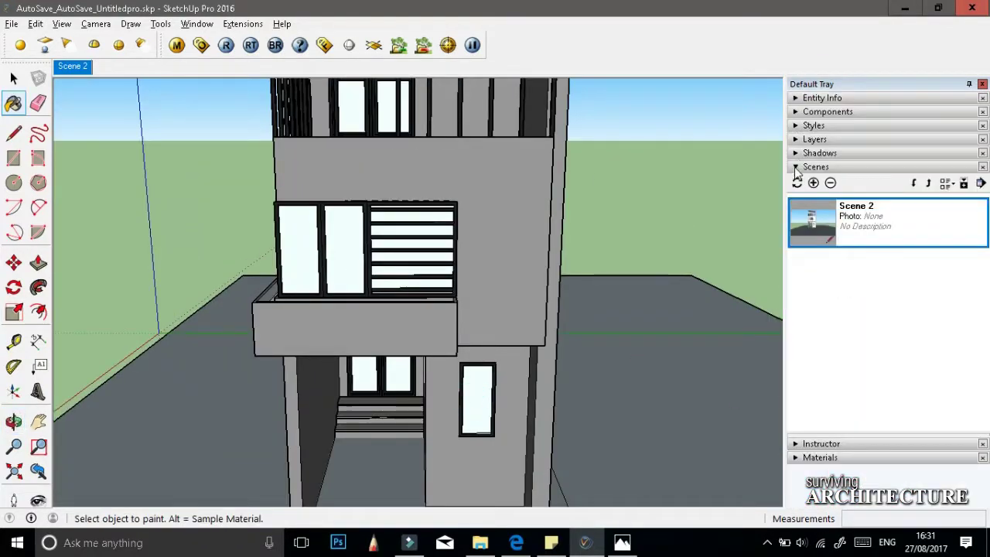
Step: Pick Translucent Glass Sky Reflection from the Glass and Mirrors material collection
{"action": "left_click", "coordinate": [797, 167]}
{"action": "left_click", "coordinate": [909, 288]}
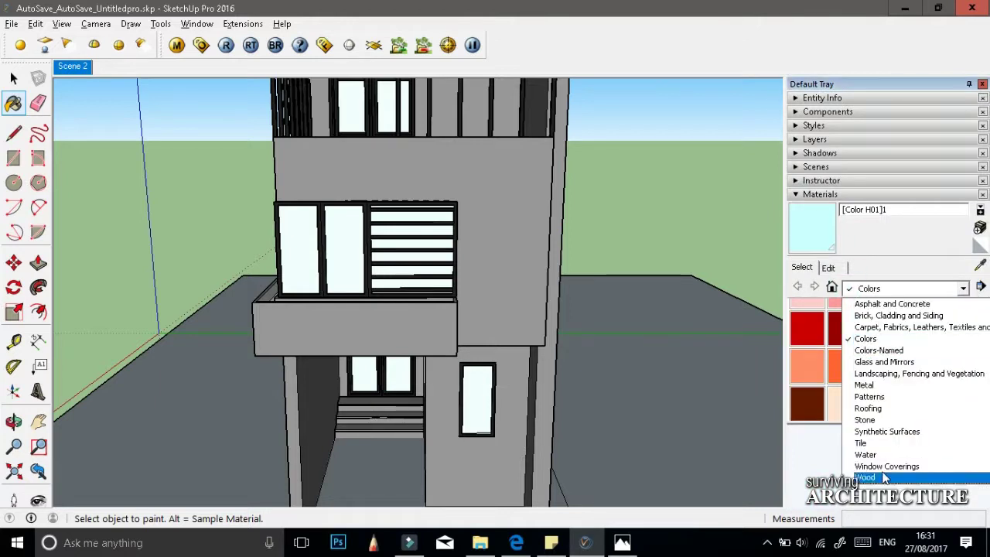
{"action": "left_click", "coordinate": [884, 362]}
{"action": "left_click", "coordinate": [958, 354]}
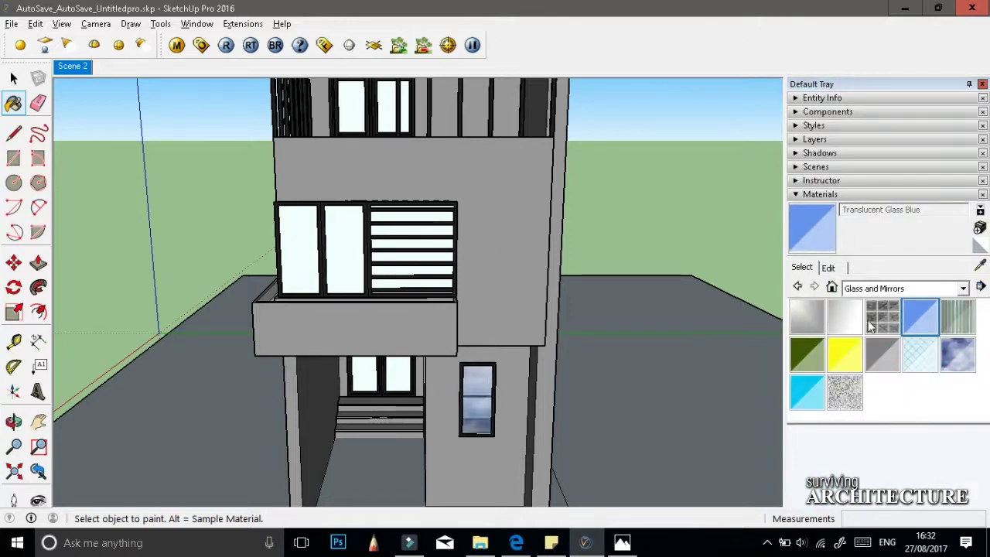
Step: Paint the window and door panes with the sky-reflection glass
{"action": "left_click", "coordinate": [458, 396]}
{"action": "key", "text": "o"}
{"action": "left_click_drag", "start_coordinate": [458, 396], "coordinate": [934, 363]}
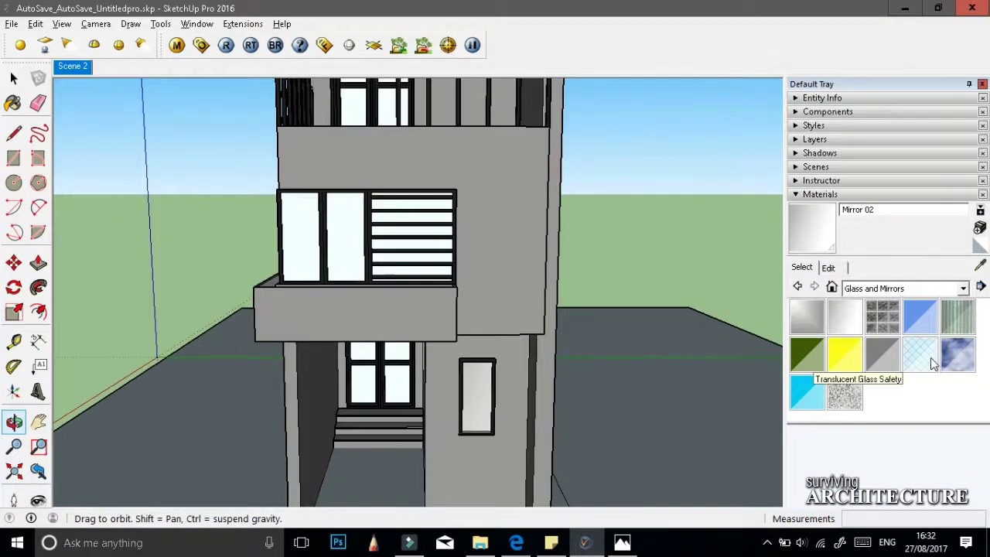
{"action": "left_click", "coordinate": [13, 78]}
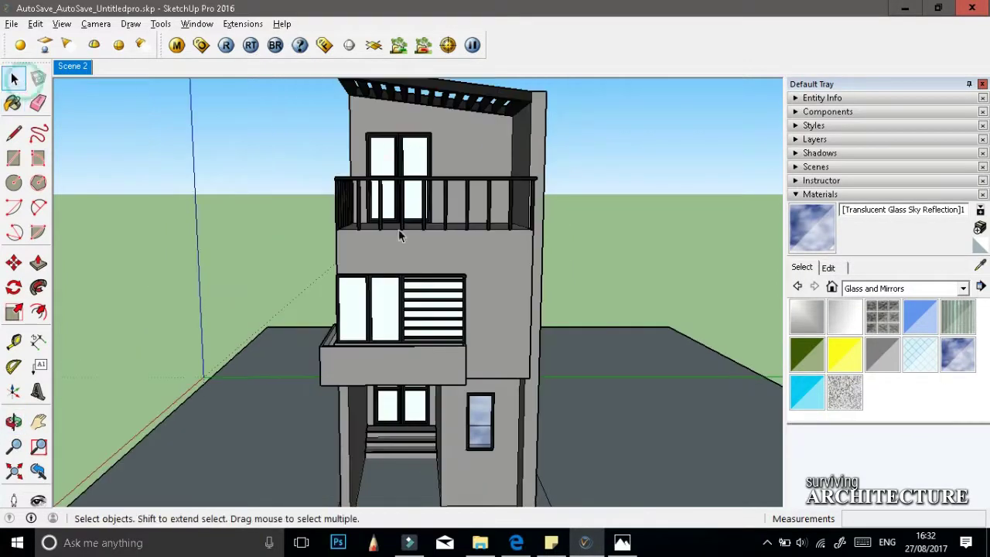
{"action": "left_click", "coordinate": [13, 103]}
{"action": "scroll", "coordinate": [434, 380], "scroll_direction": "up", "scroll_amount": 10}
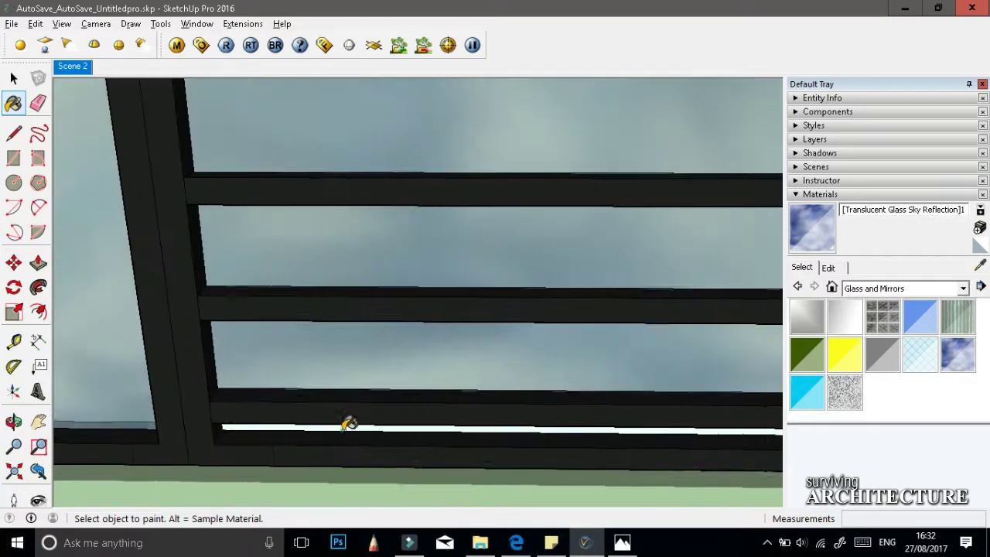
{"action": "middle_click_drag", "start_coordinate": [349, 423], "coordinate": [281, 431]}
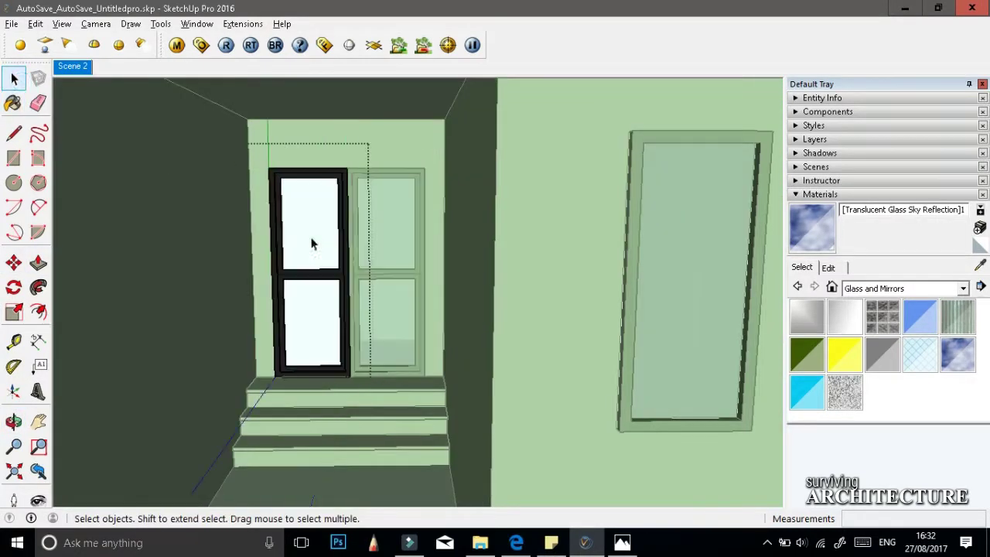
{"action": "left_click", "coordinate": [13, 105]}
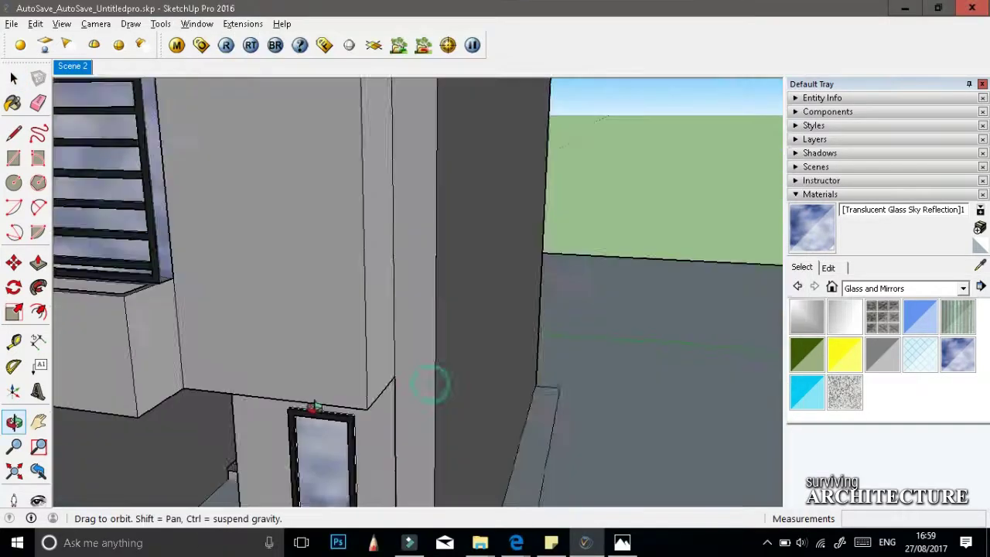
Step: Push the balcony ledge's top strip down into the box as a recessed channel
{"action": "mouse_move", "coordinate": [442, 374]}
{"action": "middle_mouse_down"}
{"action": "mouse_move", "coordinate": [389, 209]}
{"action": "mouse_move", "coordinate": [327, 415]}
{"action": "middle_mouse_up"}
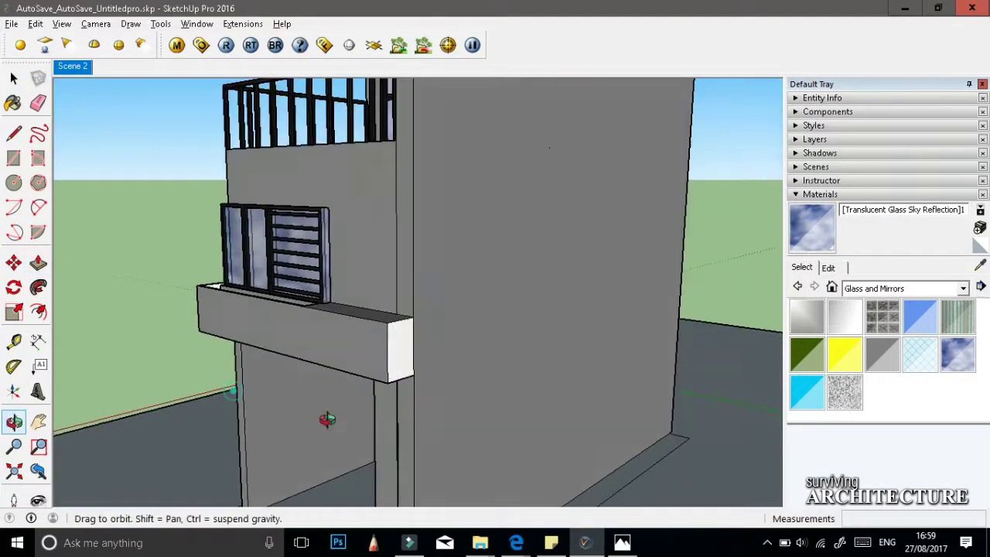
{"action": "scroll", "coordinate": [720, 276], "scroll_direction": "up", "scroll_amount": 5}
{"action": "left_click", "coordinate": [517, 355]}
{"action": "mouse_move", "coordinate": [518, 355]}
{"action": "middle_mouse_down"}
{"action": "mouse_move", "coordinate": [353, 283]}
{"action": "mouse_move", "coordinate": [383, 323]}
{"action": "middle_mouse_up"}
{"action": "key", "text": "e"}
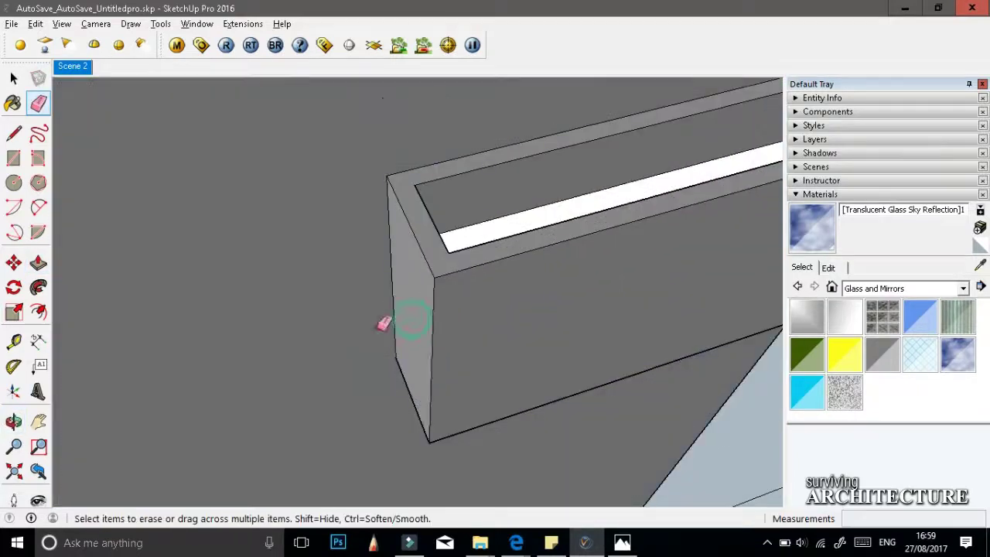
{"action": "key", "text": "p"}
{"action": "left_click", "coordinate": [641, 394]}
{"action": "mouse_move", "coordinate": [641, 394]}
{"action": "middle_mouse_down"}
{"action": "mouse_move", "coordinate": [663, 166]}
{"action": "mouse_move", "coordinate": [491, 364]}
{"action": "mouse_move", "coordinate": [482, 281]}
{"action": "mouse_move", "coordinate": [338, 394]}
{"action": "mouse_move", "coordinate": [614, 226]}
{"action": "middle_mouse_up"}
{"action": "left_click", "coordinate": [482, 281]}
Step: Orbit to the house front and select the front door and steps, leaving them unmoved
{"action": "key", "text": "e"}
{"action": "scroll", "coordinate": [615, 226], "scroll_direction": "down", "scroll_amount": 5}
{"action": "key", "text": "space"}
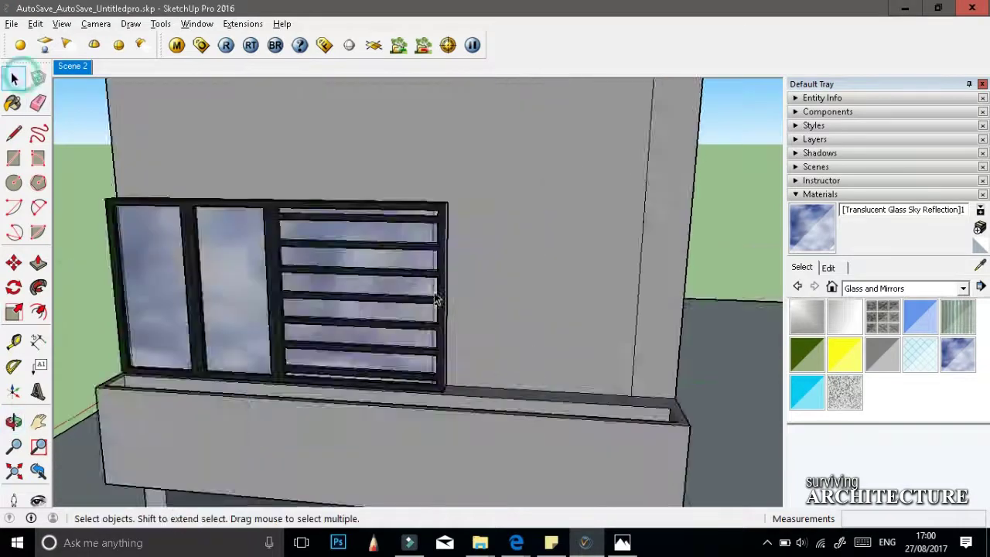
{"action": "middle_click_drag", "start_coordinate": [433, 310], "coordinate": [319, 406]}
{"action": "scroll", "coordinate": [319, 407], "scroll_direction": "up", "scroll_amount": 6}
{"action": "key", "text": "l"}
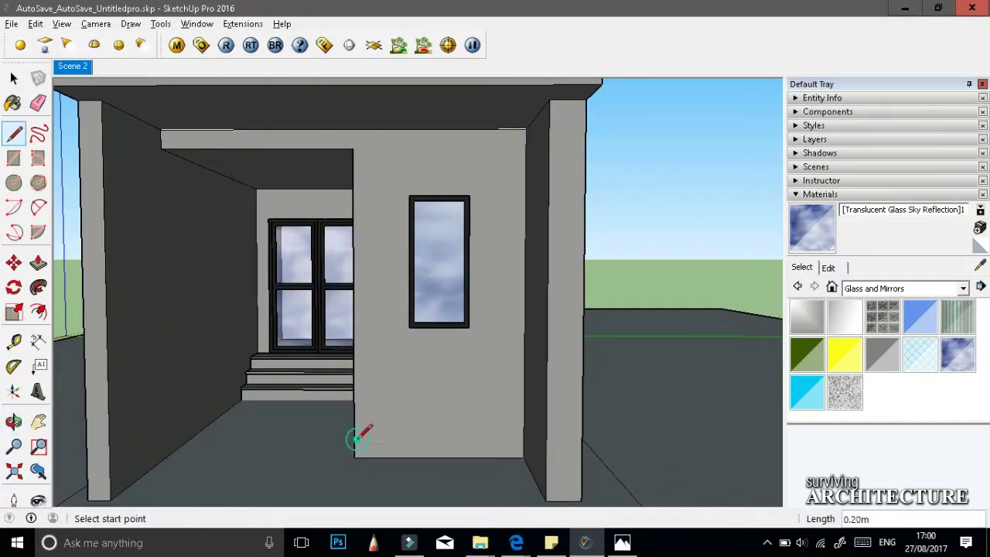
{"action": "scroll", "coordinate": [407, 413], "scroll_direction": "up", "scroll_amount": 3}
{"action": "left_click", "coordinate": [407, 413]}
{"action": "key", "text": "m"}
{"action": "scroll", "coordinate": [500, 394], "scroll_direction": "down", "scroll_amount": 3}
{"action": "key", "text": "Escape"}
{"action": "scroll", "coordinate": [637, 276], "scroll_direction": "down", "scroll_amount": 3}
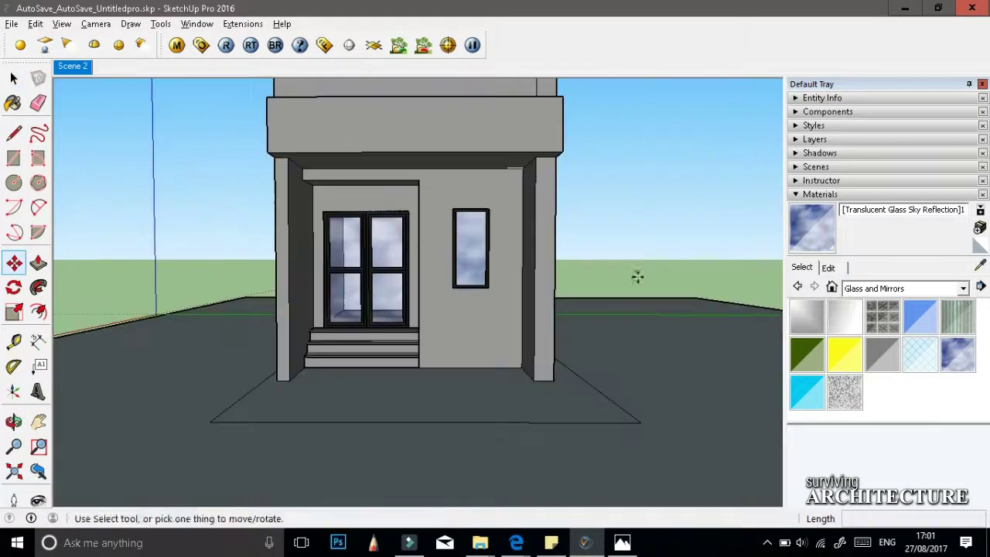
{"action": "key", "text": "o"}
{"action": "left_click_drag", "start_coordinate": [636, 276], "coordinate": [376, 380]}
Step: Go to a front elevation, then orbit above the balcony to the ledge box side
{"action": "key", "text": "l"}
{"action": "left_click", "coordinate": [376, 380]}
{"action": "scroll", "coordinate": [361, 376], "scroll_direction": "up", "scroll_amount": 4}
{"action": "key", "text": "Escape"}
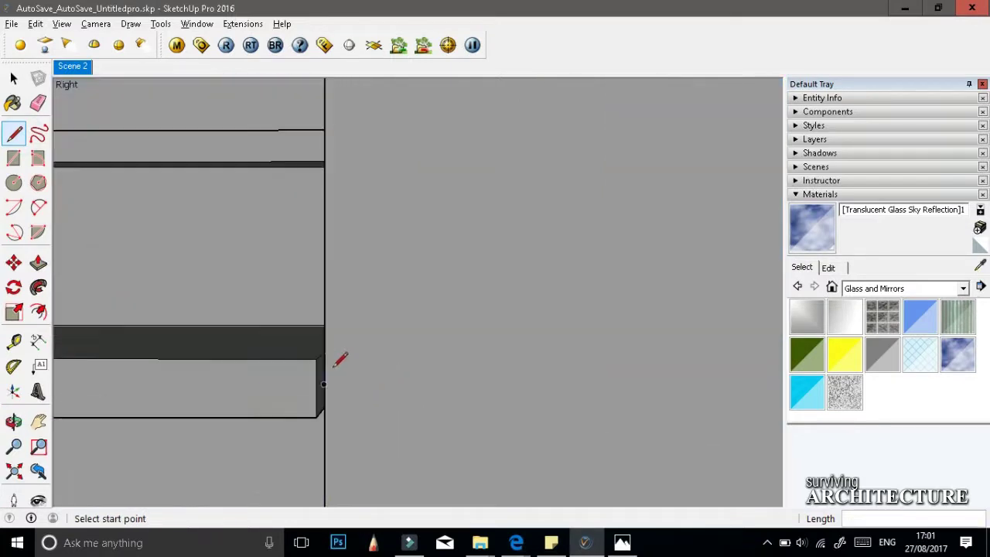
{"action": "scroll", "coordinate": [475, 344], "scroll_direction": "down", "scroll_amount": 2}
{"action": "scroll", "coordinate": [481, 338], "scroll_direction": "down", "scroll_amount": 5}
{"action": "middle_click_drag", "start_coordinate": [579, 454], "coordinate": [683, 376]}
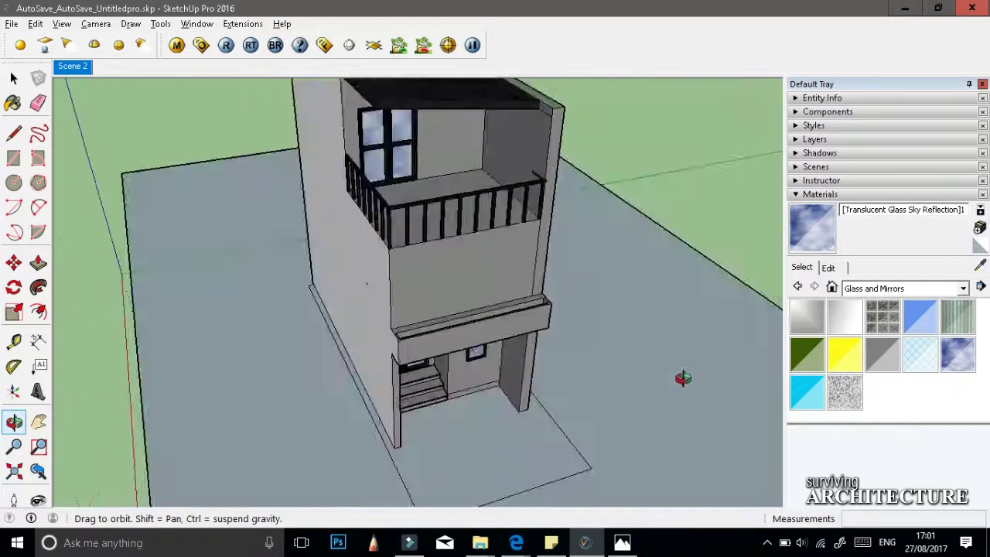
{"action": "scroll", "coordinate": [433, 232], "scroll_direction": "up", "scroll_amount": 5}
{"action": "left_click", "coordinate": [40, 265]}
{"action": "mouse_move", "coordinate": [310, 348]}
{"action": "middle_mouse_down"}
{"action": "mouse_move", "coordinate": [564, 413]}
{"action": "mouse_move", "coordinate": [380, 342]}
{"action": "middle_mouse_up"}
{"action": "key", "text": "e"}
{"action": "scroll", "coordinate": [270, 309], "scroll_direction": "up", "scroll_amount": 2}
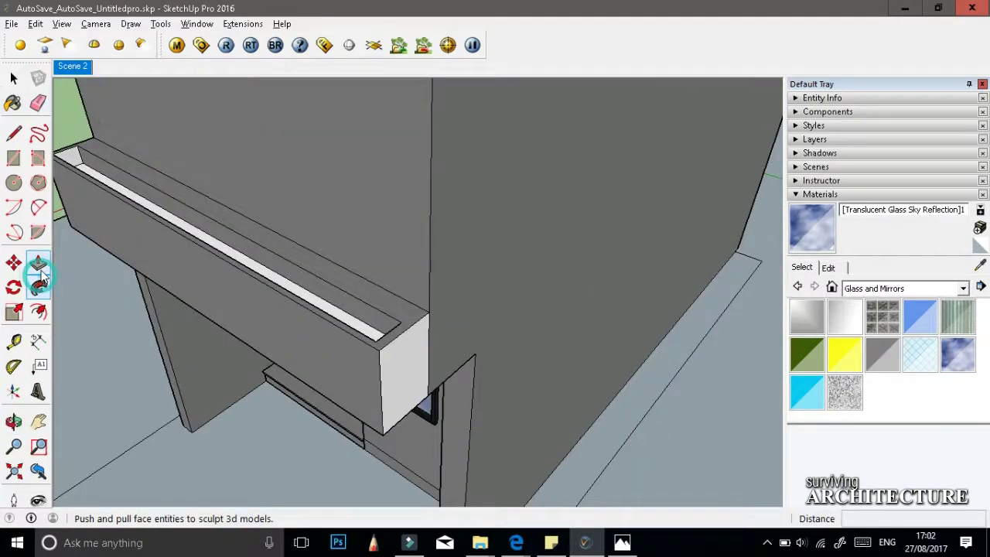
Step: Push the balcony wall face in a few centimetres at the railing corner
{"action": "key", "text": "b"}
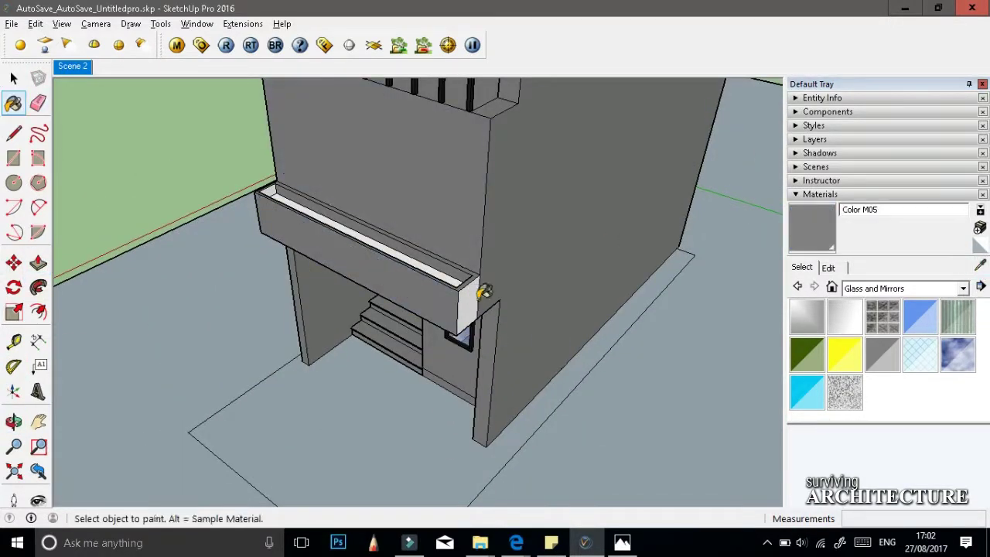
{"action": "middle_click_drag", "start_coordinate": [484, 290], "coordinate": [532, 113]}
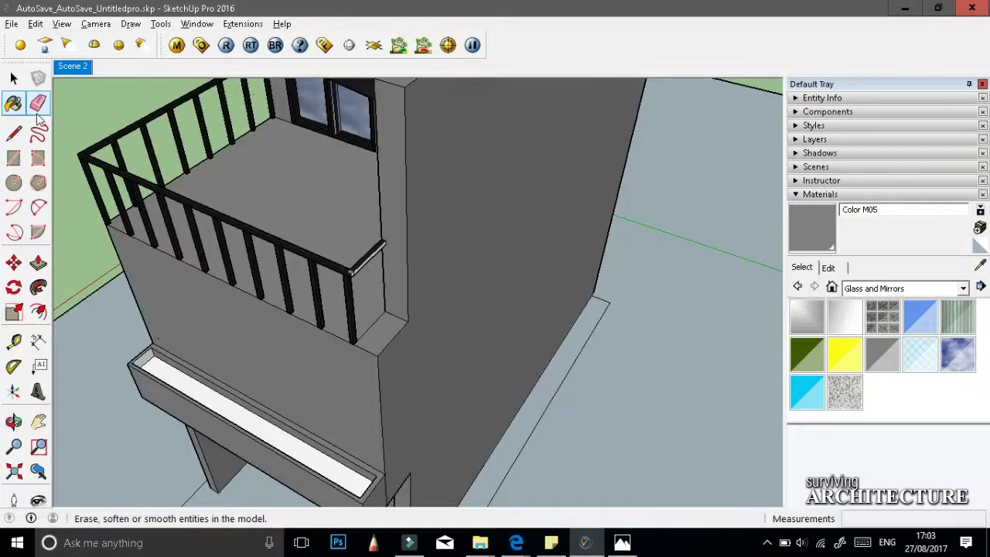
{"action": "mouse_move", "coordinate": [619, 232]}
{"action": "middle_mouse_down"}
{"action": "mouse_move", "coordinate": [657, 254]}
{"action": "mouse_move", "coordinate": [590, 294]}
{"action": "middle_mouse_up"}
{"action": "key", "text": "p"}
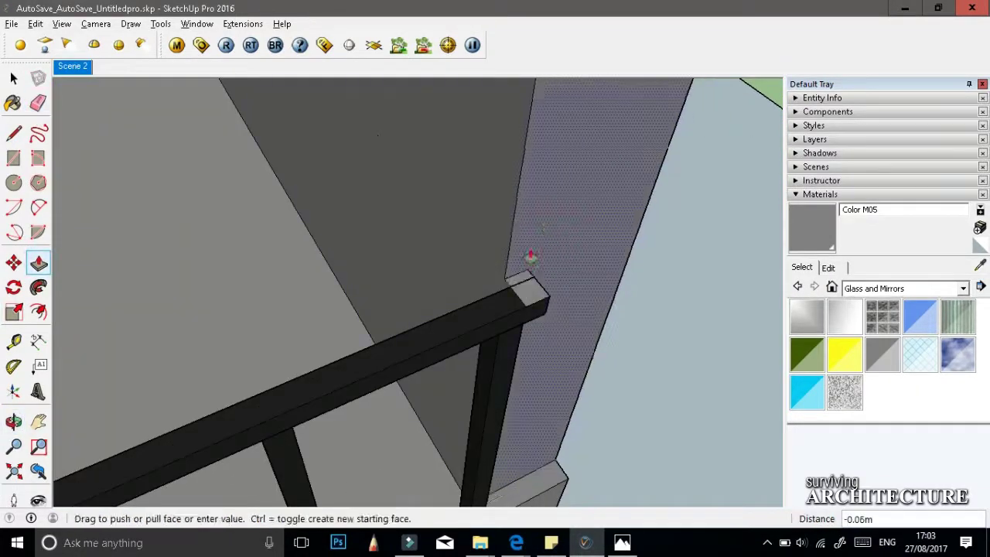
{"action": "middle_click_drag", "start_coordinate": [530, 255], "coordinate": [428, 357]}
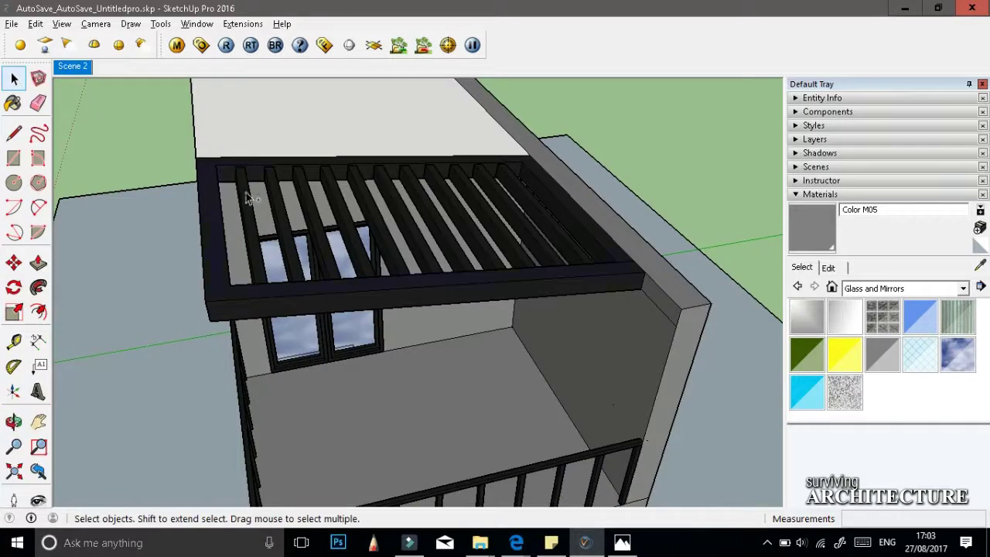
Step: Scale the roof slat group wider so it covers the roof
{"action": "left_click", "coordinate": [487, 379]}
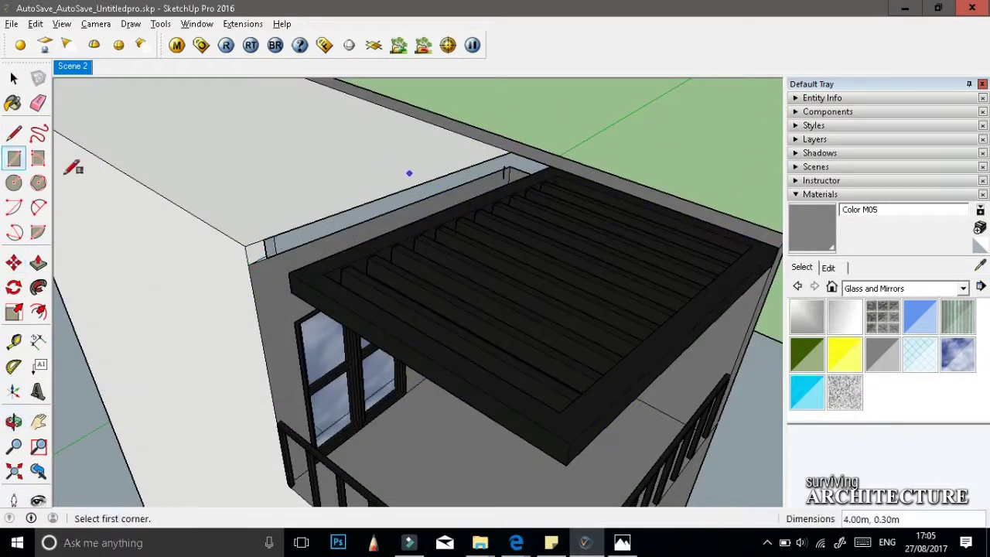
{"action": "mouse_move", "coordinate": [272, 250]}
{"action": "middle_mouse_down"}
{"action": "mouse_move", "coordinate": [464, 348]}
{"action": "mouse_move", "coordinate": [612, 449]}
{"action": "mouse_move", "coordinate": [588, 434]}
{"action": "middle_mouse_up"}
{"action": "left_click", "coordinate": [13, 311]}
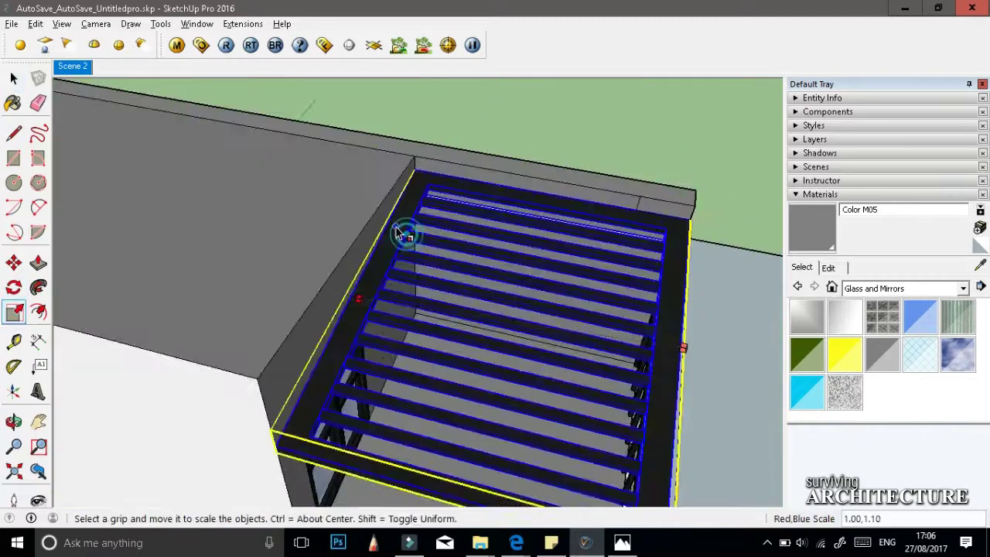
{"action": "left_click_drag", "start_coordinate": [404, 230], "coordinate": [348, 224]}
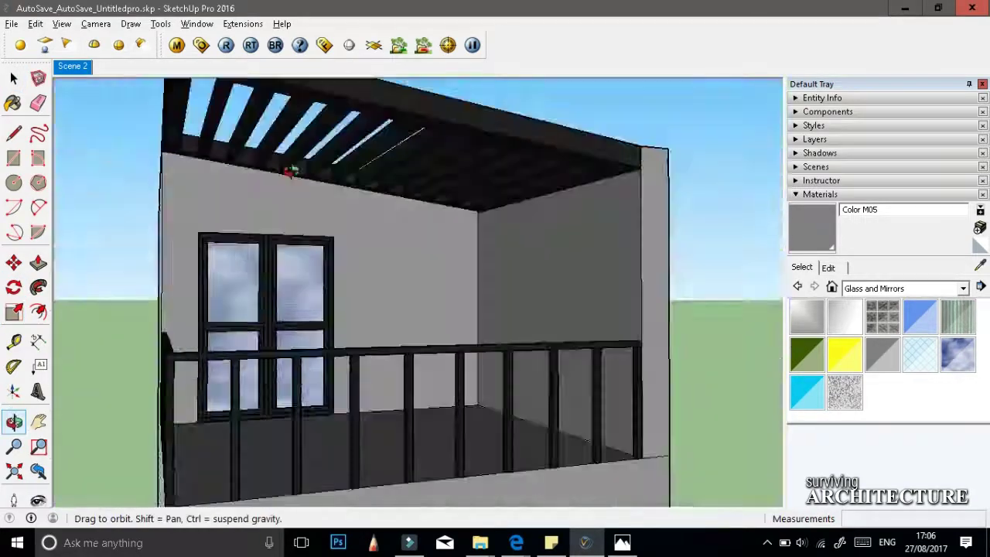
Step: Start a line at the balcony railing corner, then cancel it
{"action": "left_click_drag", "start_coordinate": [287, 170], "coordinate": [347, 392]}
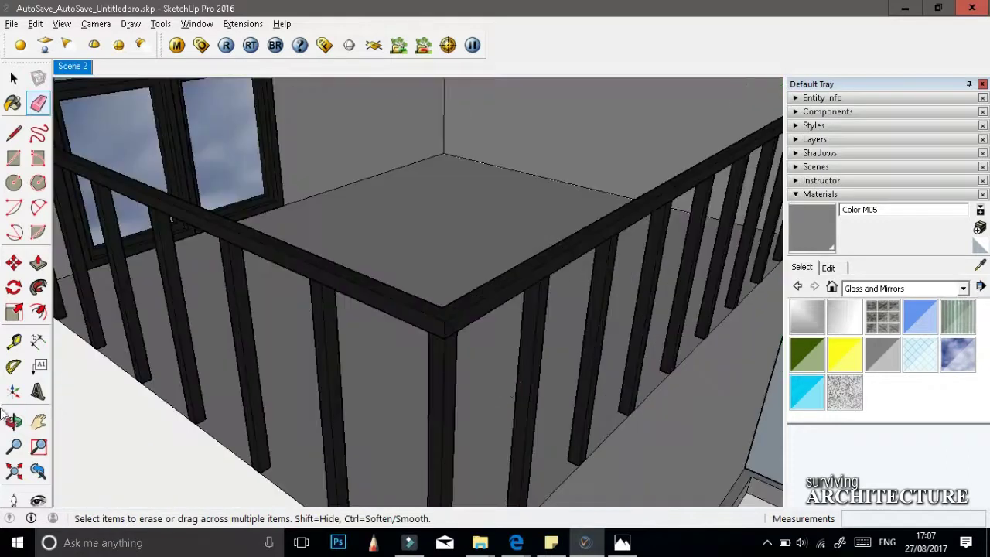
{"action": "key", "text": "l"}
{"action": "left_click", "coordinate": [377, 421]}
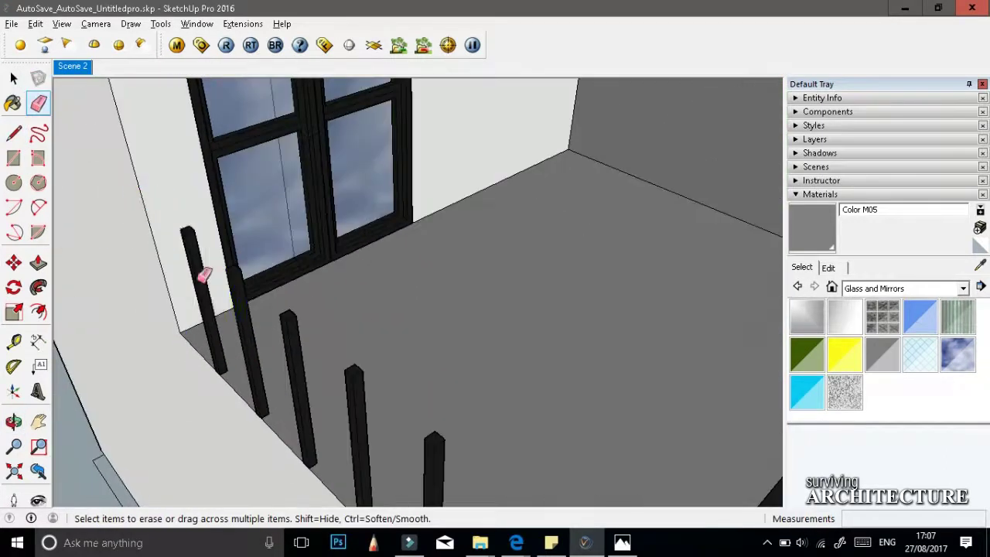
{"action": "left_click", "coordinate": [14, 157]}
{"action": "key", "text": "Escape"}
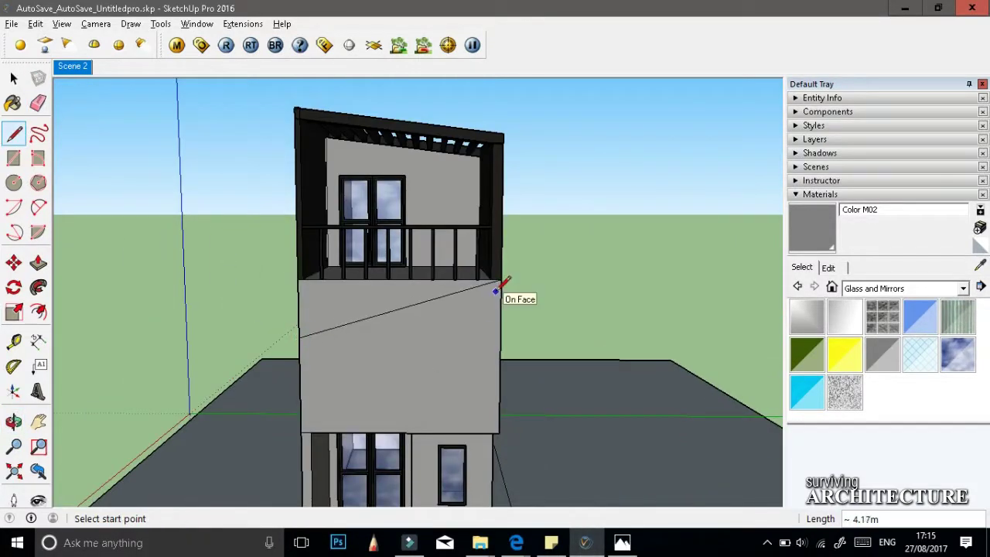
Step: Draw a diagonal line across the upper facade of the balcony box
{"action": "middle_click_drag", "start_coordinate": [487, 325], "coordinate": [541, 225]}
{"action": "left_click", "coordinate": [508, 288]}
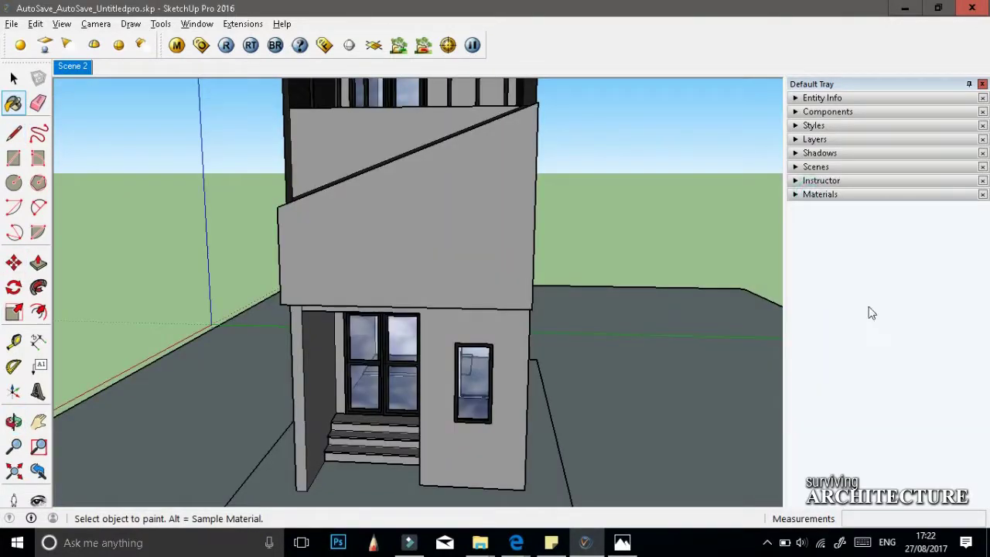
Step: Texture the facade with rG2dgv.jpg at 5 m width, and load planks for Color M02 walls
{"action": "left_click", "coordinate": [826, 266]}
{"action": "left_click", "coordinate": [915, 413]}
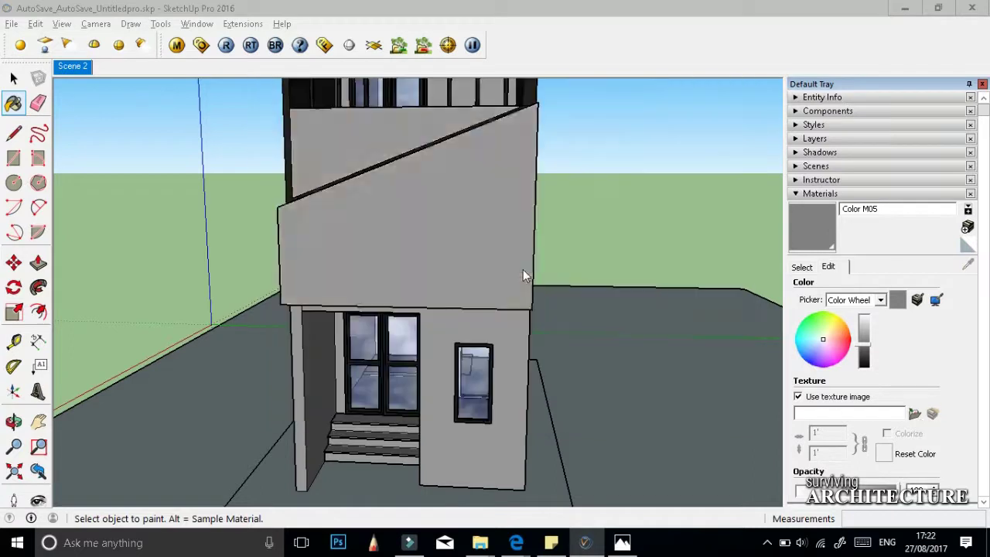
{"action": "middle_click_drag", "start_coordinate": [524, 274], "coordinate": [191, 395]}
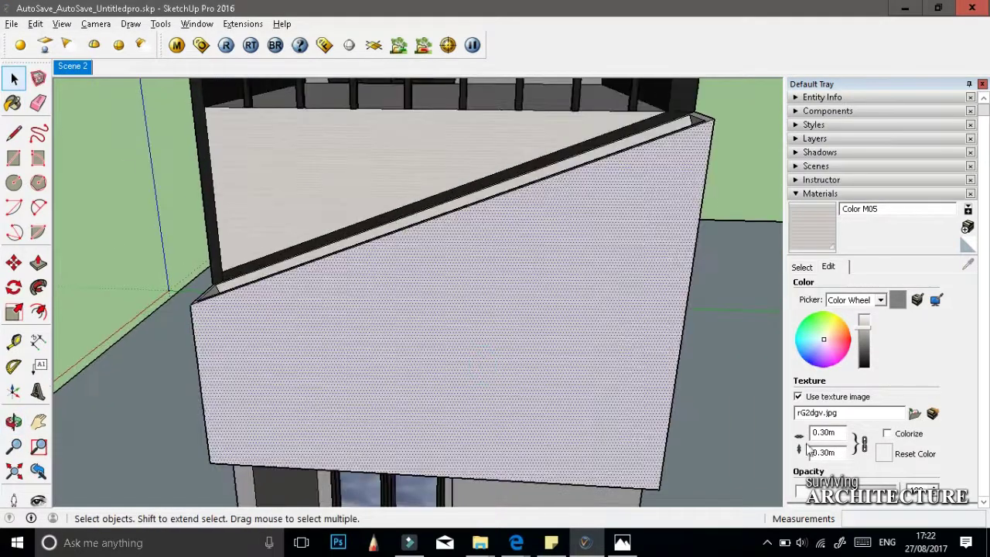
{"action": "type", "text": "5."}
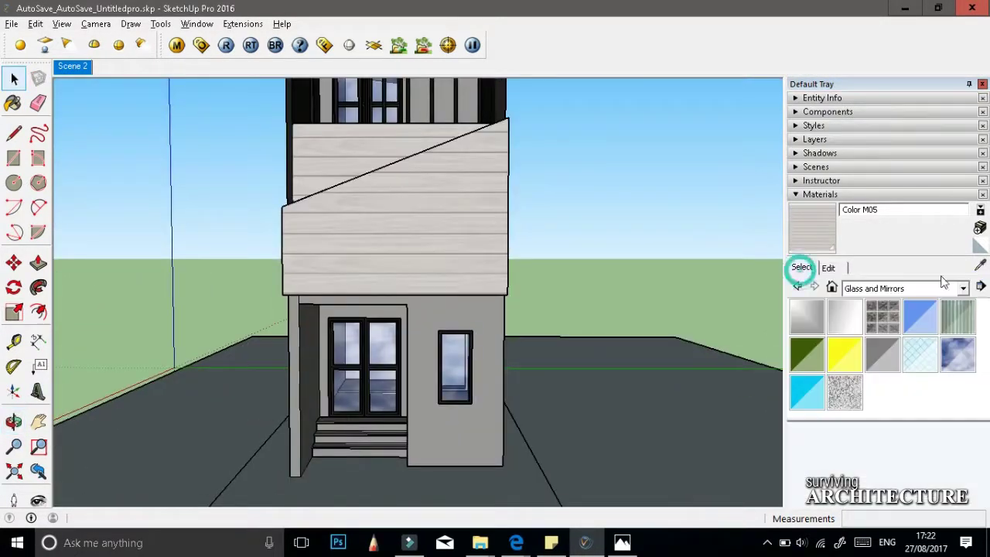
{"action": "left_click", "coordinate": [828, 267]}
{"action": "left_click", "coordinate": [914, 413]}
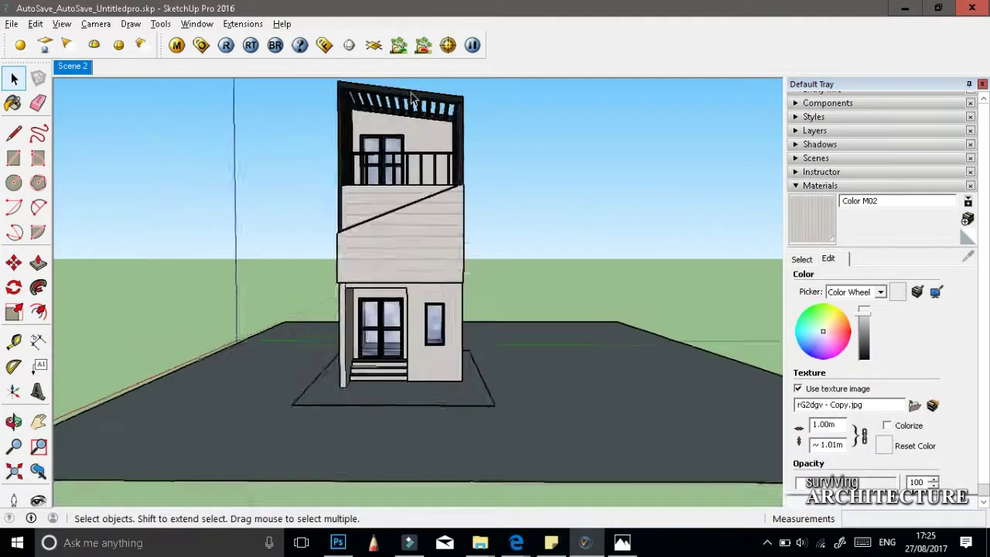
Step: Show the Landscaping, Fencing and Vegetation collection in the Materials browser
{"action": "left_click", "coordinate": [809, 267]}
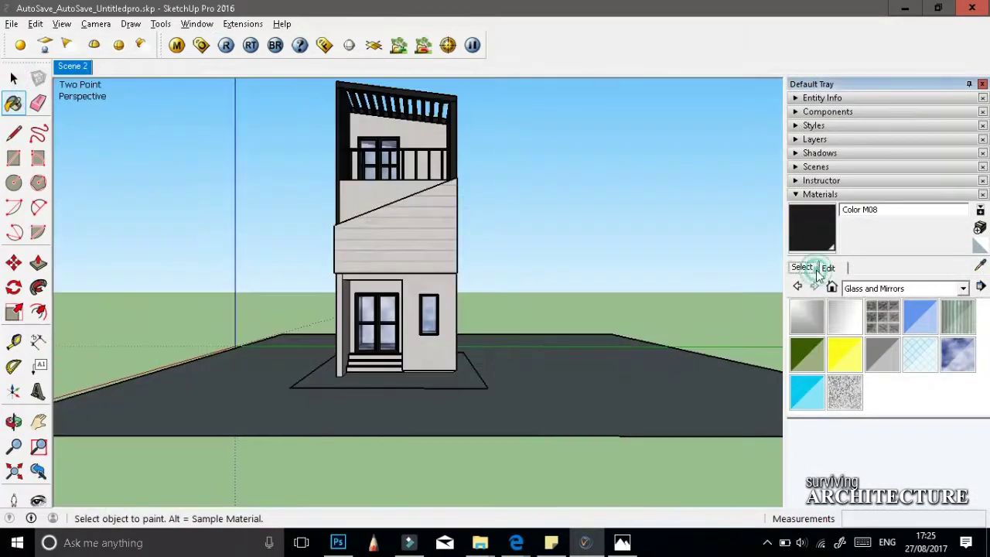
{"action": "left_click", "coordinate": [890, 288]}
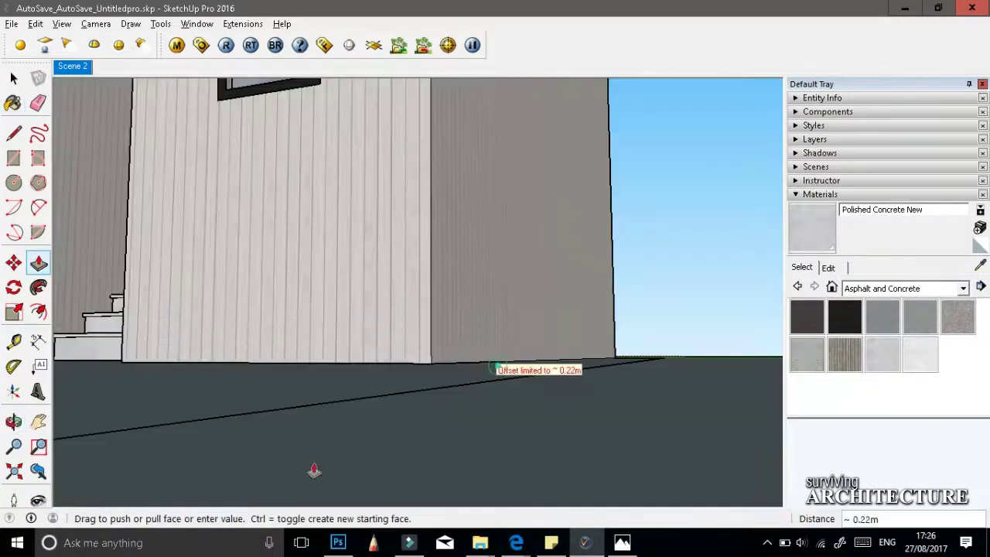
{"action": "middle_click_drag", "start_coordinate": [314, 469], "coordinate": [368, 467]}
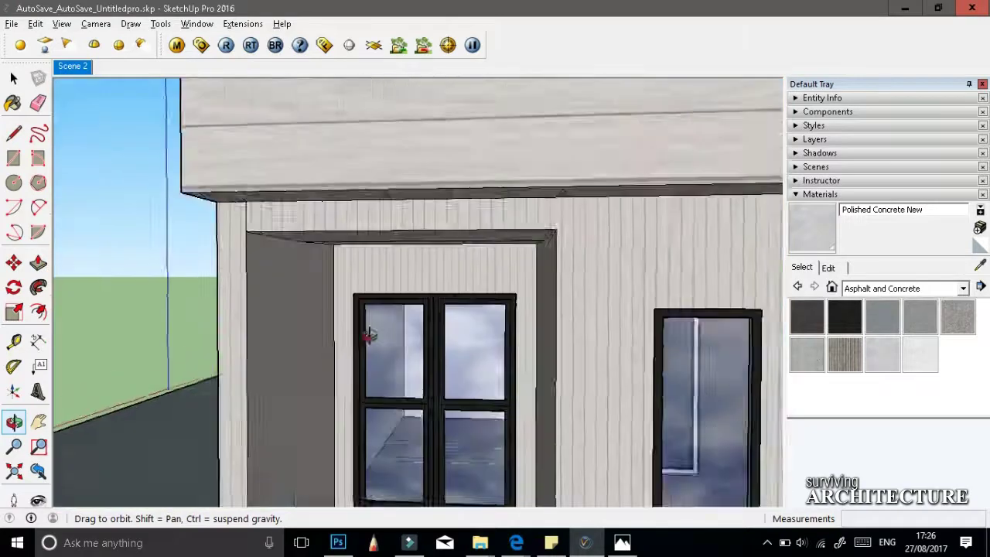
{"action": "key", "text": "b"}
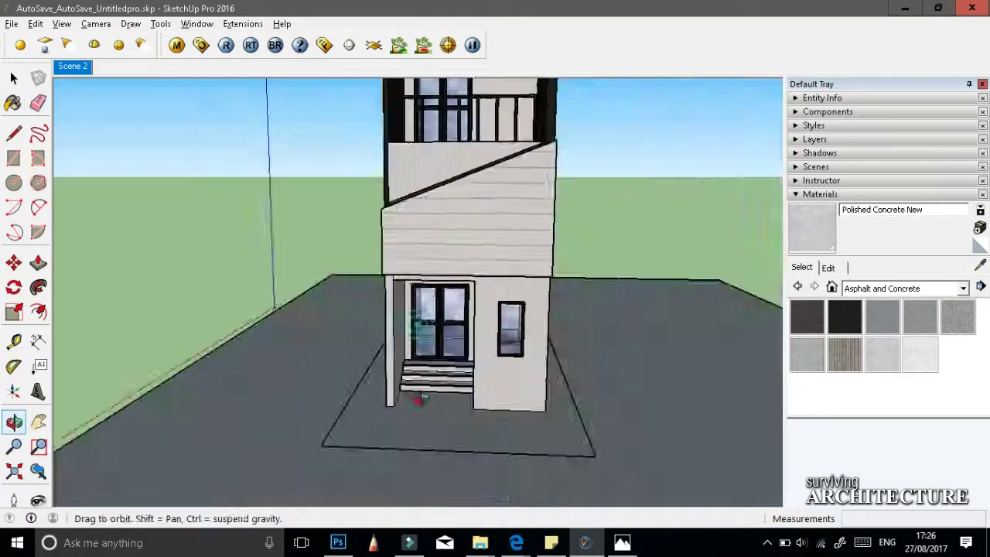
{"action": "middle_click_drag", "start_coordinate": [420, 398], "coordinate": [431, 526]}
{"action": "left_click", "coordinate": [963, 288]}
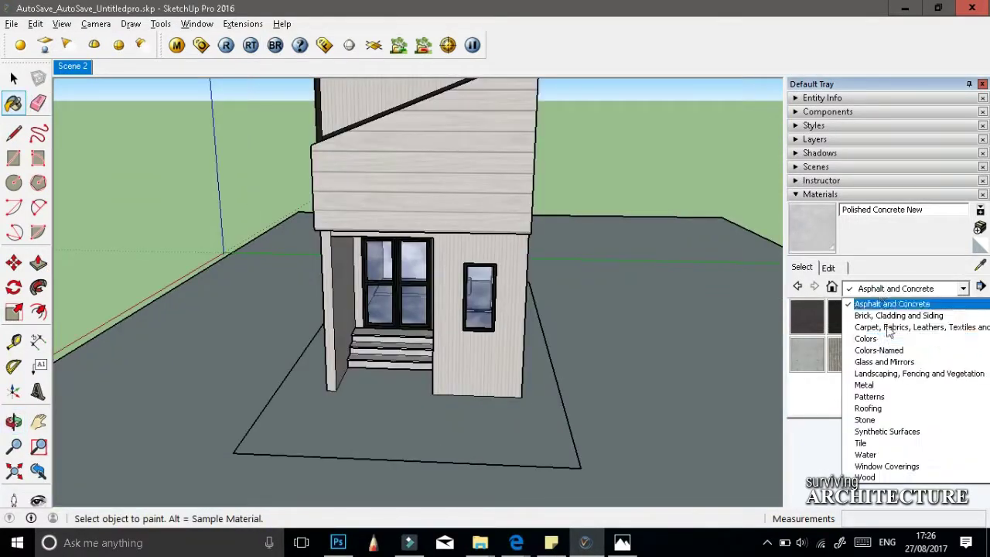
{"action": "left_click", "coordinate": [890, 373]}
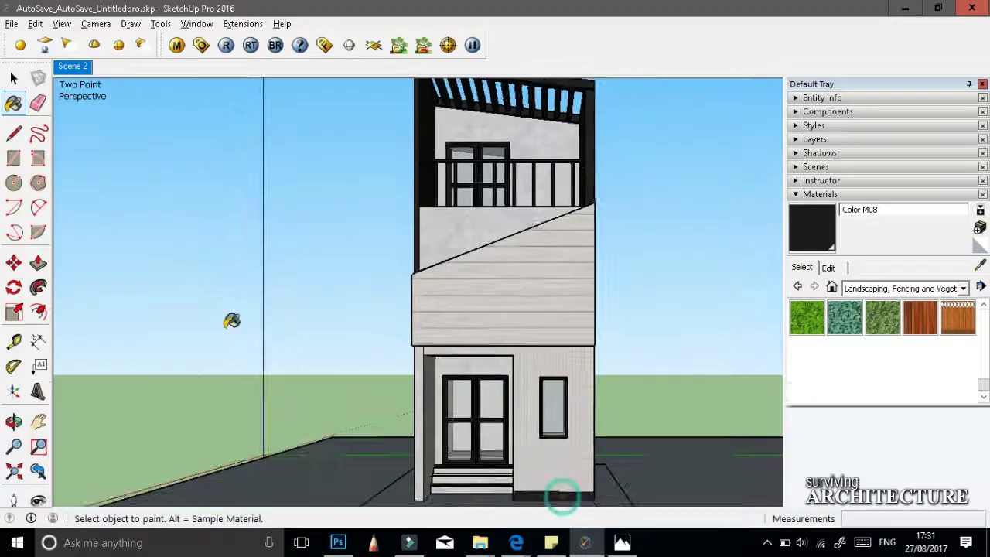
Step: Pick the mirror glass material from Glass and Mirrors for the windows
{"action": "left_click", "coordinate": [226, 44]}
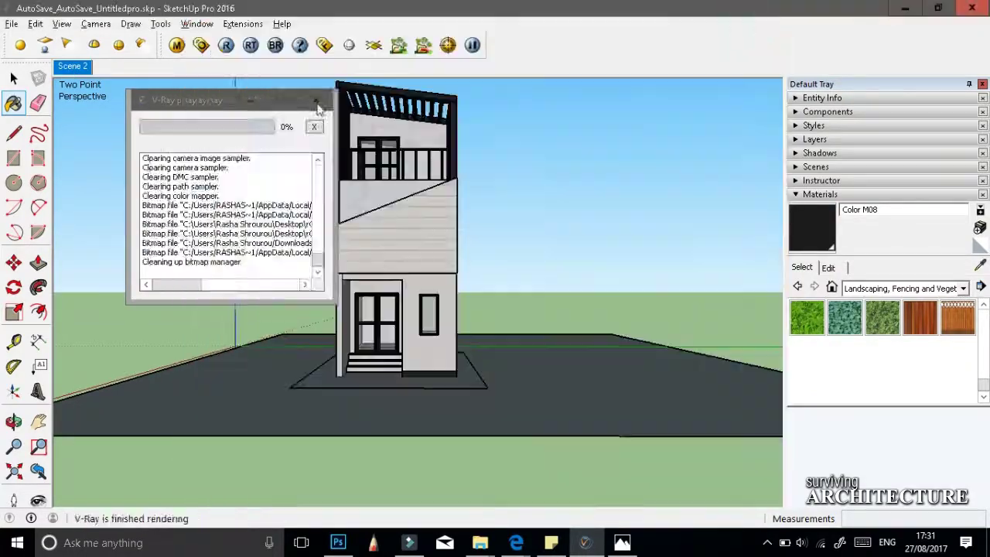
{"action": "left_click", "coordinate": [963, 288]}
{"action": "left_click", "coordinate": [884, 362]}
{"action": "left_click", "coordinate": [845, 317]}
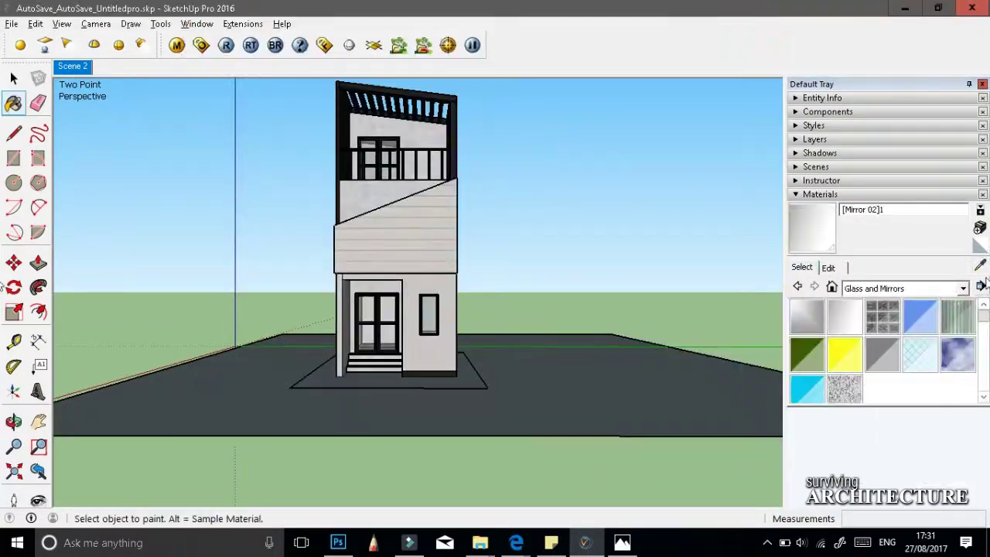
{"action": "scroll", "coordinate": [371, 348], "scroll_direction": "up", "scroll_amount": 5}
{"action": "middle_click_drag", "start_coordinate": [372, 348], "coordinate": [377, 352]}
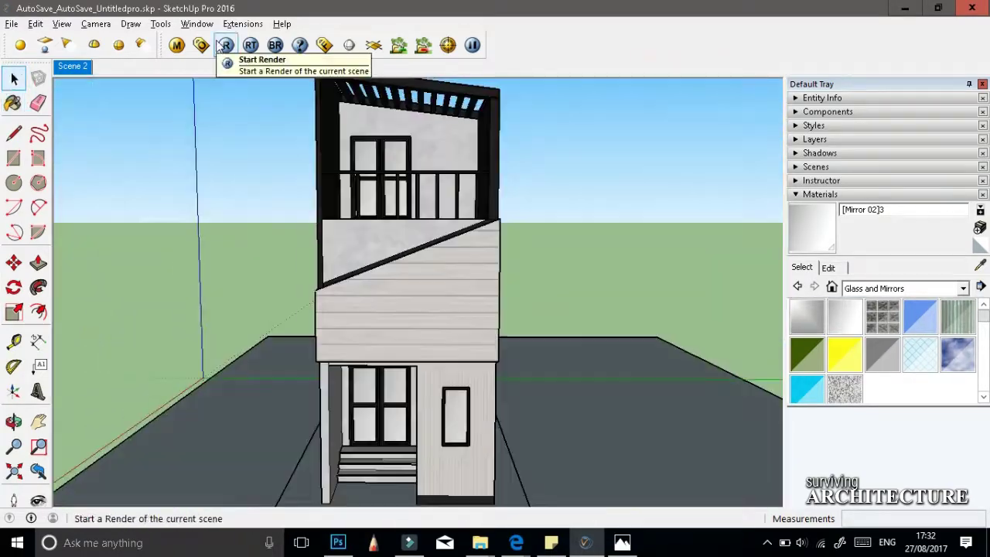
Step: Render the house again in V-Ray, then switch to the right-side camera view
{"action": "left_click", "coordinate": [226, 45]}
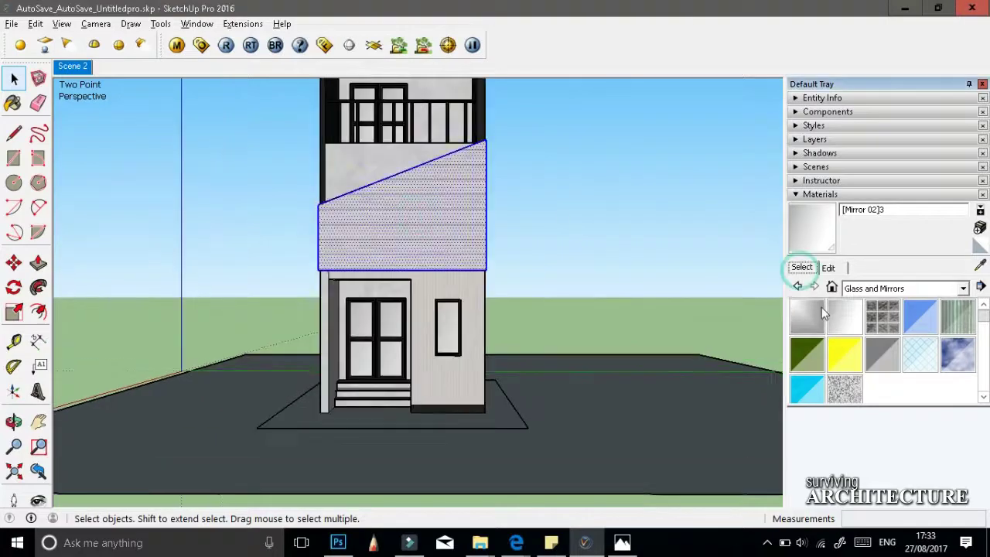
{"action": "left_click", "coordinate": [147, 189]}
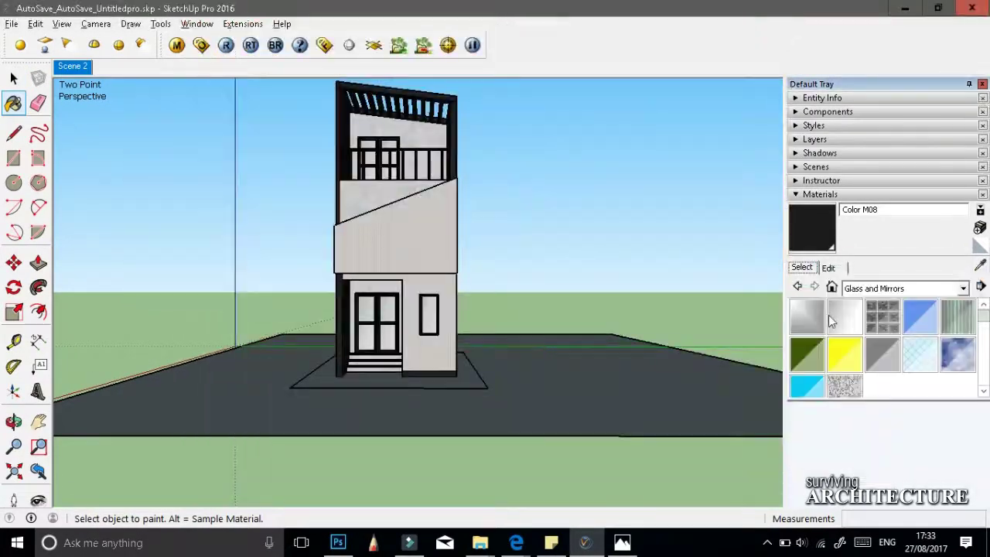
{"action": "left_click", "coordinate": [829, 267]}
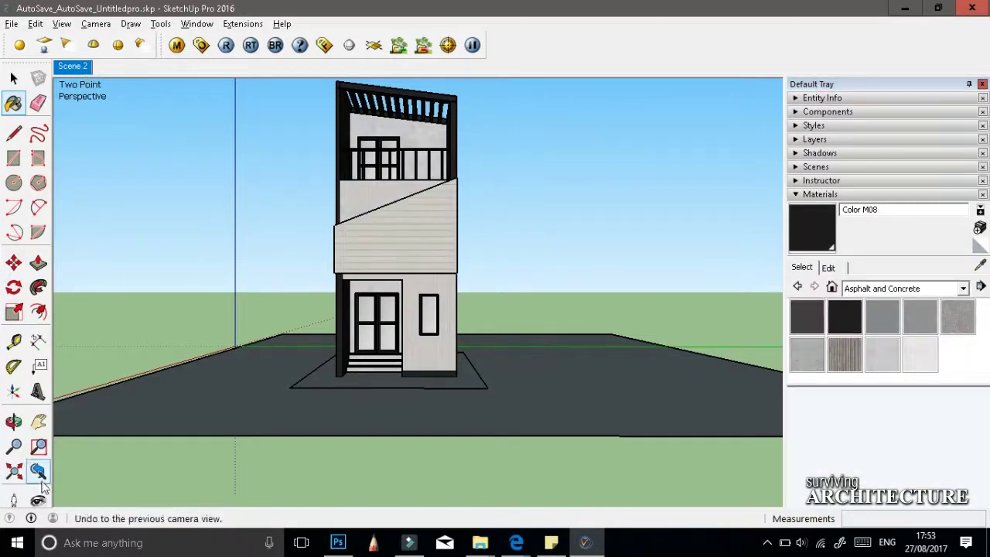
{"action": "left_click", "coordinate": [38, 471]}
{"action": "left_click", "coordinate": [37, 499]}
Step: Render the right-side view in V-Ray and let the image refine
{"action": "left_click", "coordinate": [225, 44]}
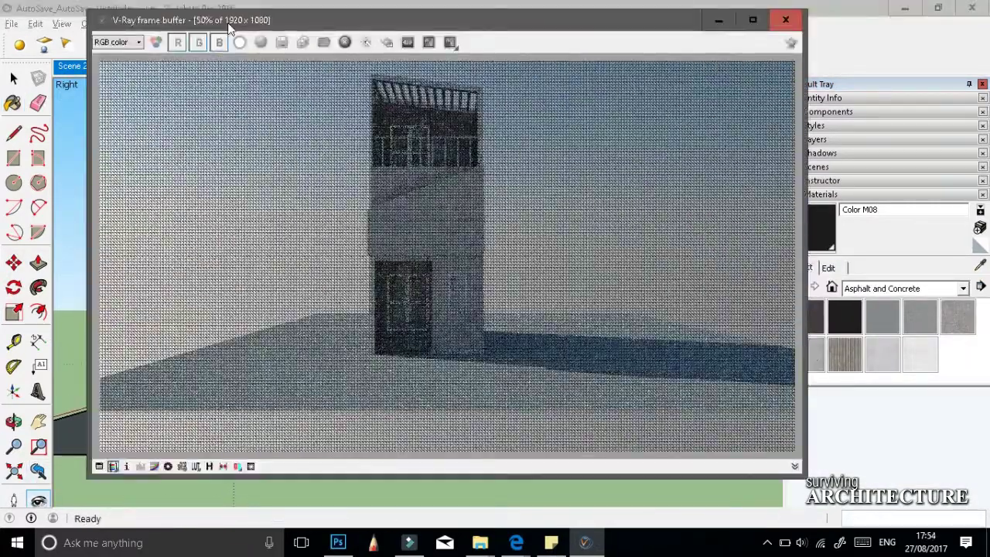